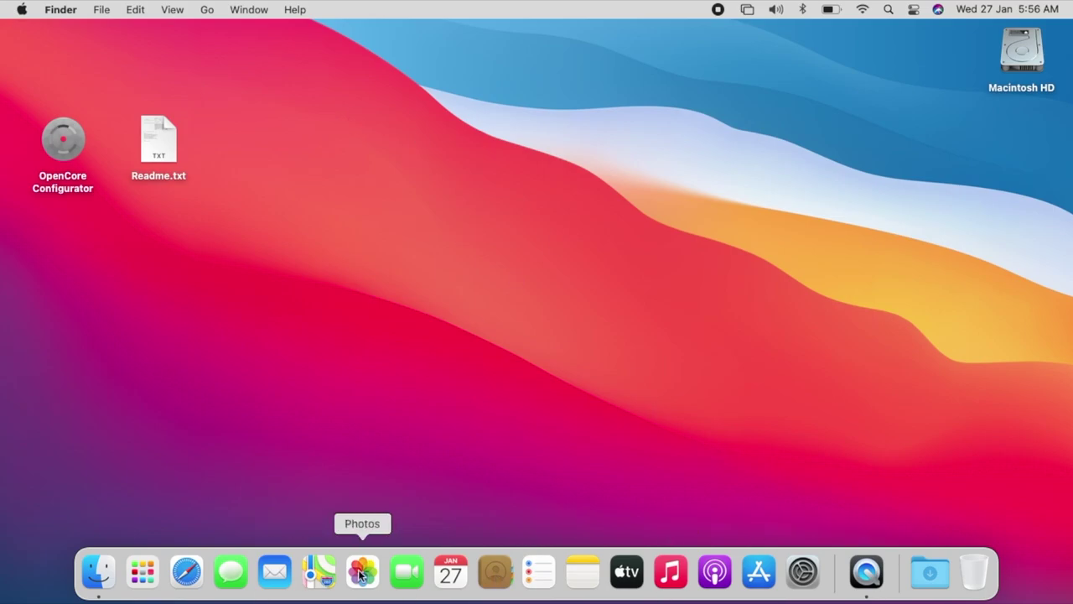
Check the Mac's system overview for the macOS version and graphics details, and close it
click(22, 9)
click(25, 29)
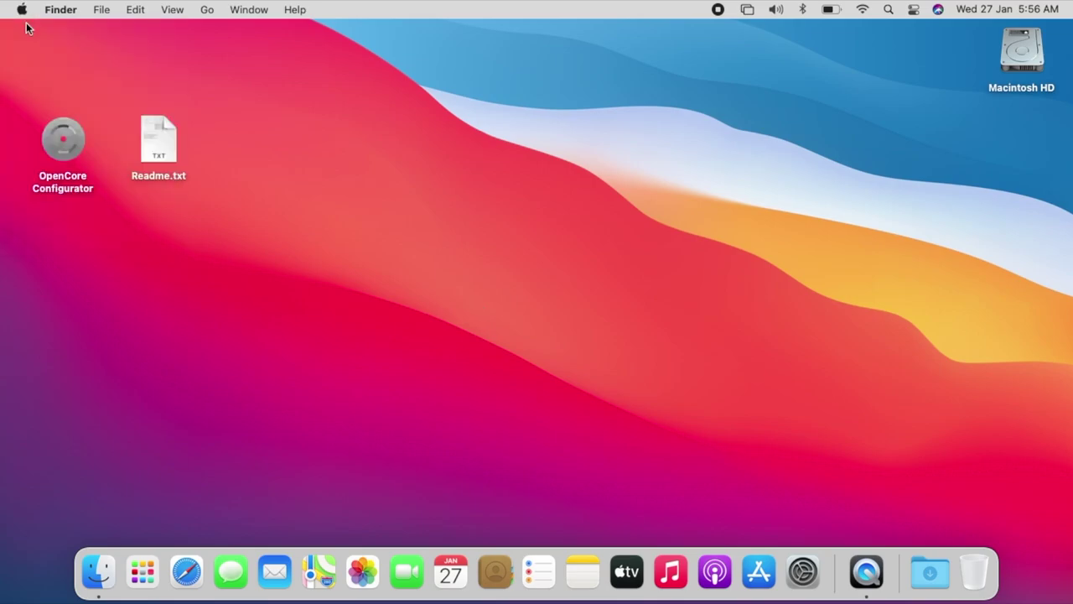
triple_click(653, 257)
click(543, 188)
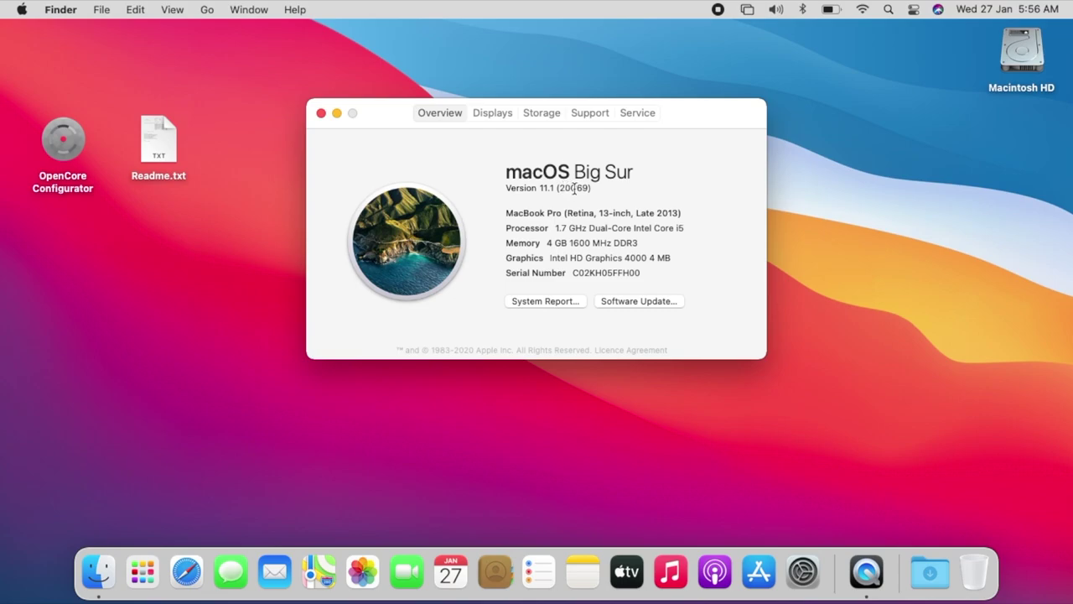
triple_click(573, 189)
click(322, 113)
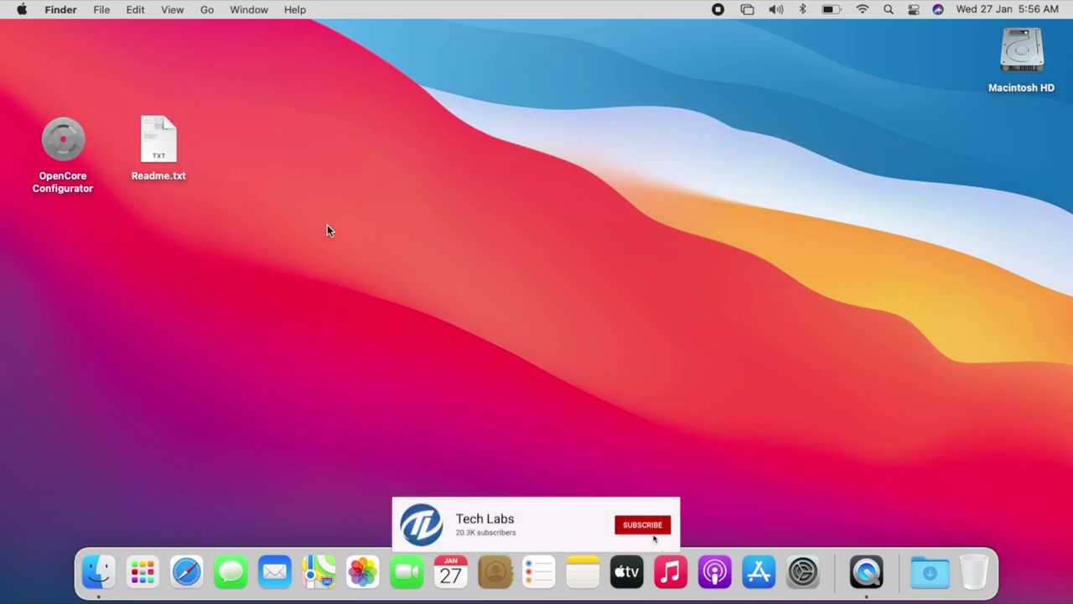
Mount the EFI partition on disk0s1 with OpenCore Configurator, authorising with the account password, and quit the application
double_click(69, 141)
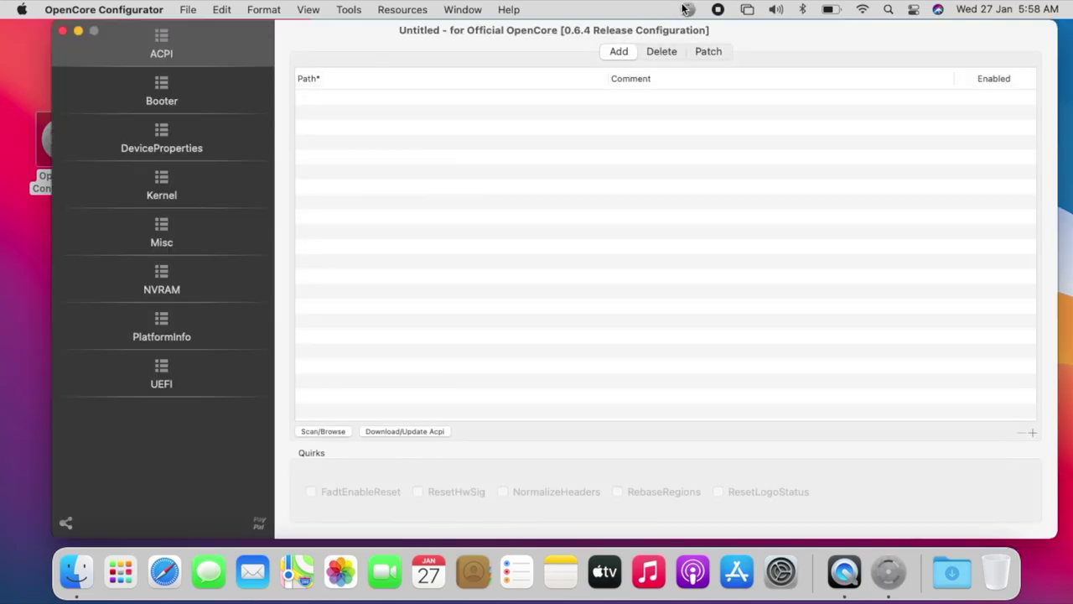
click(686, 9)
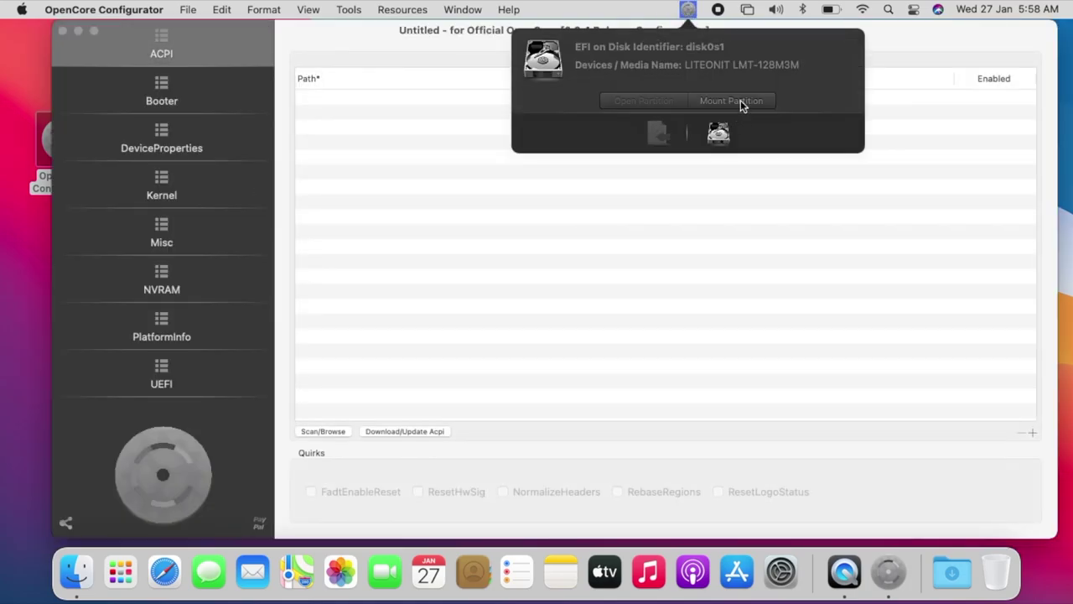
click(743, 99)
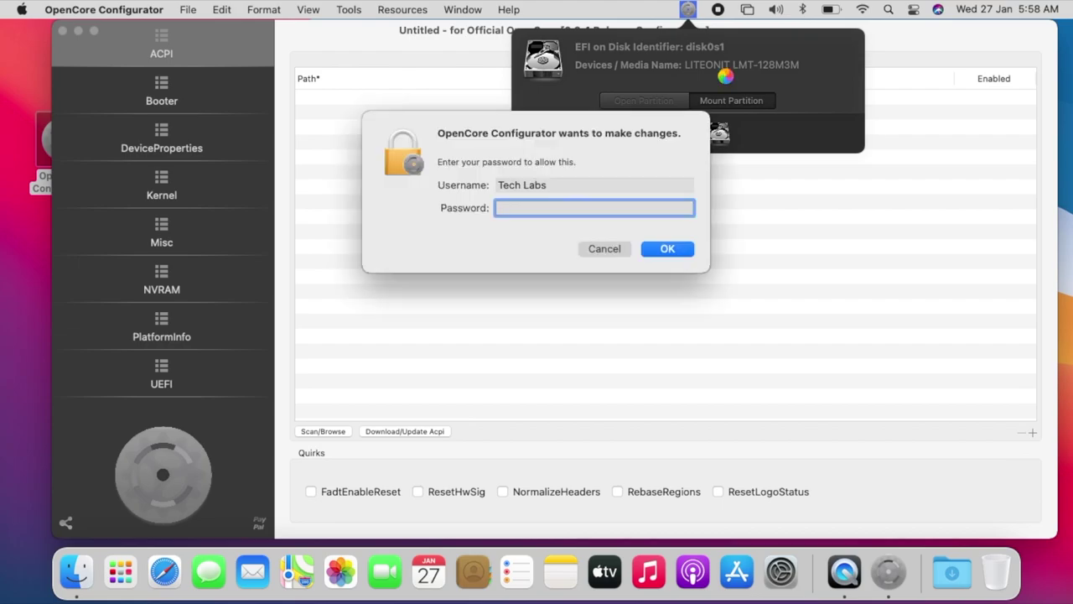
text(••••)
key(Return)
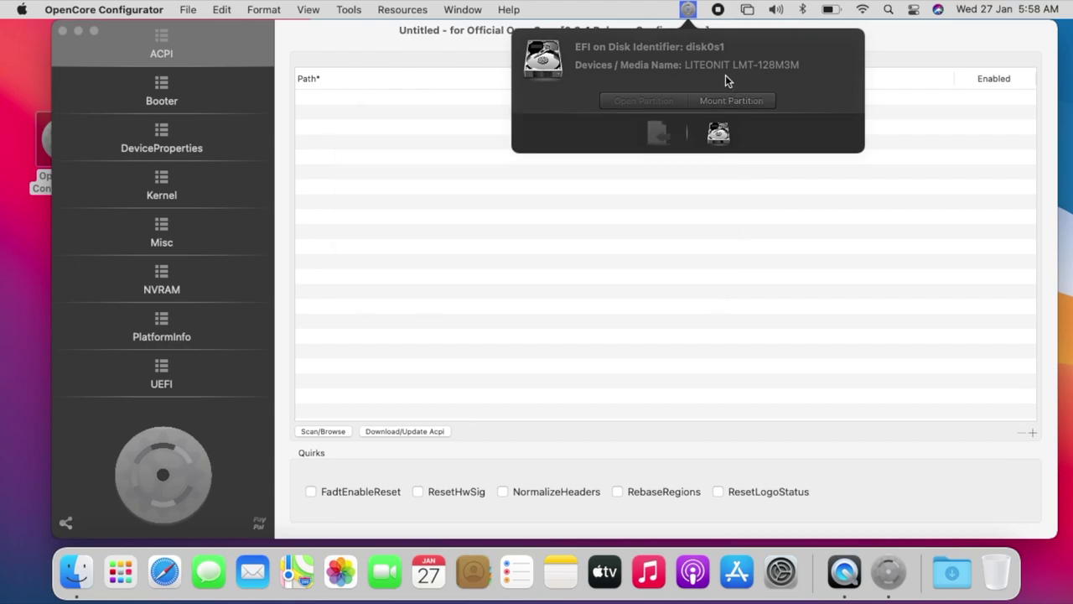
click(123, 7)
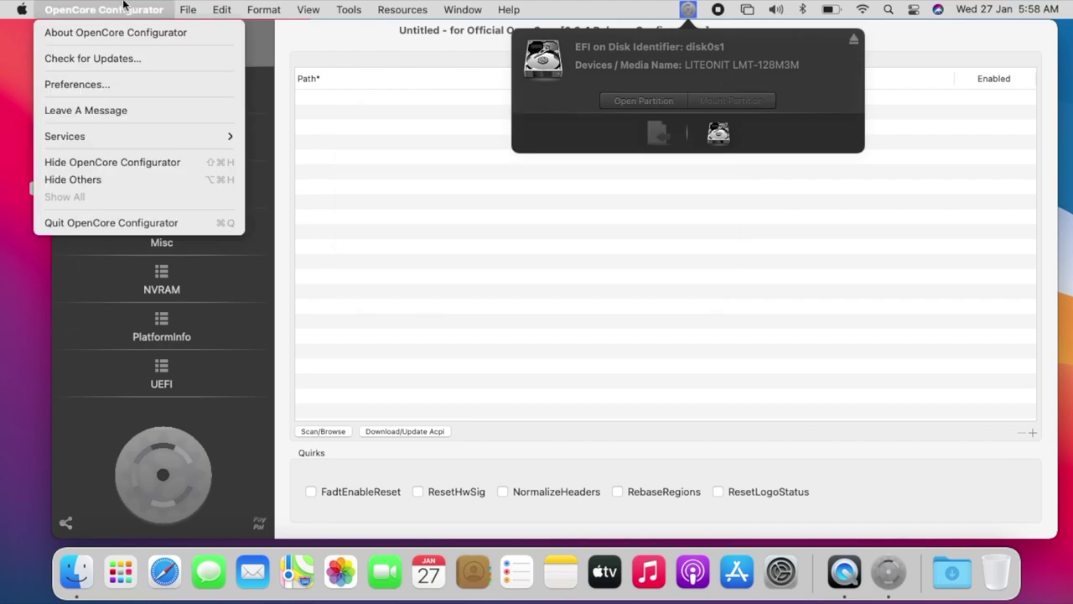
click(117, 225)
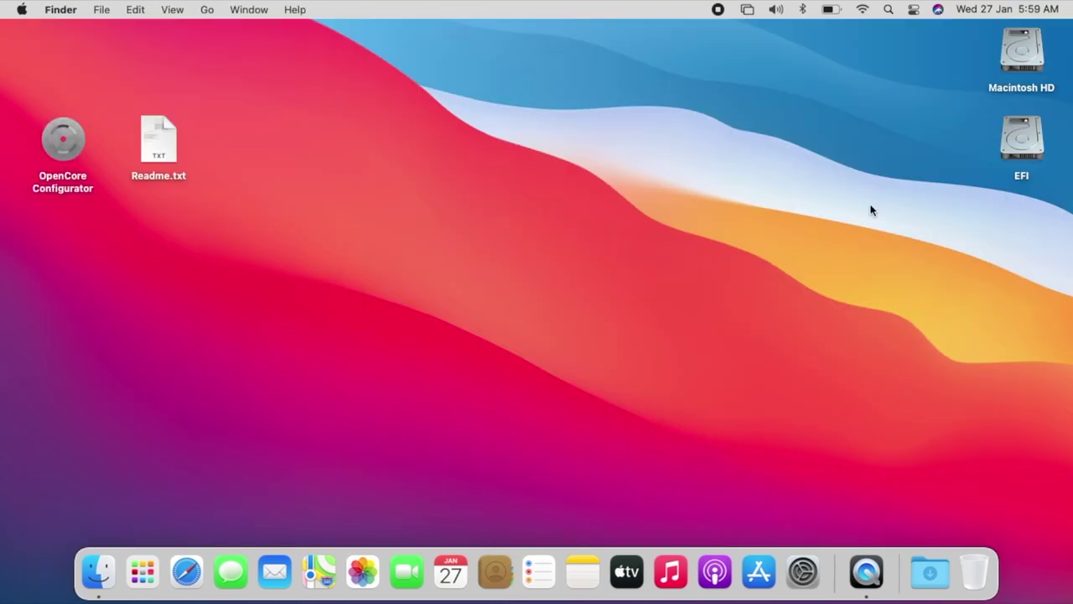
Open config.plist from the EFI/OC folder on the mounted EFI volume in OpenCore Configurator
click(1016, 143)
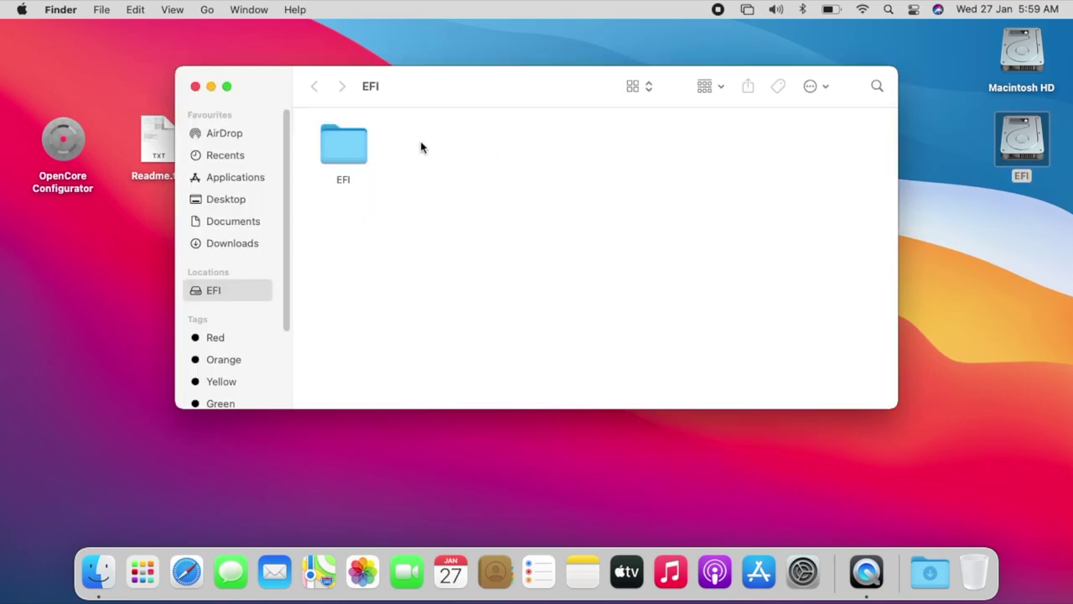
double_click(354, 147)
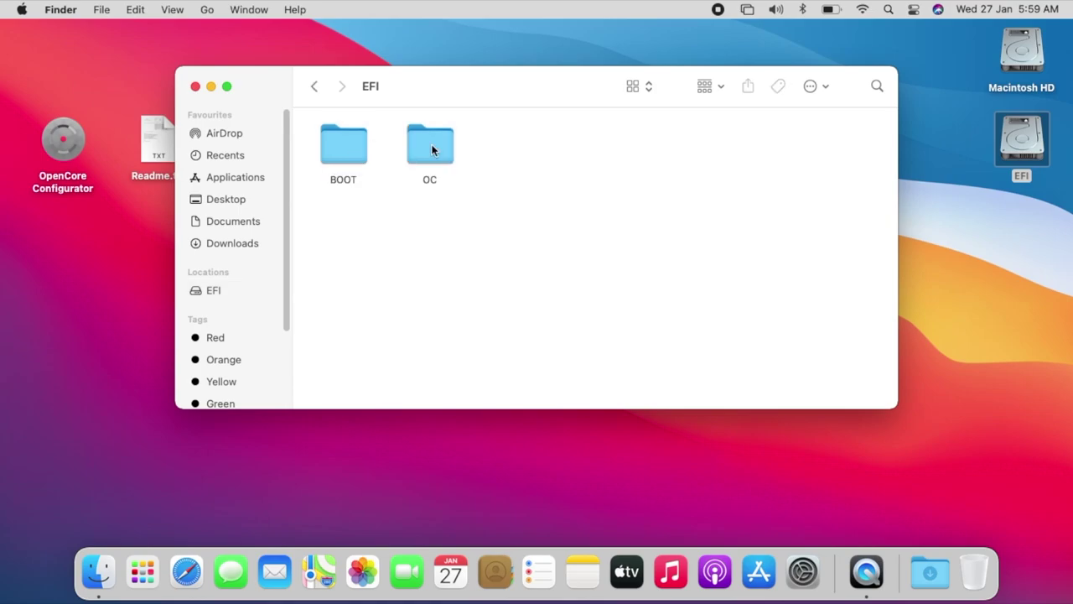
click(437, 148)
double_click(437, 148)
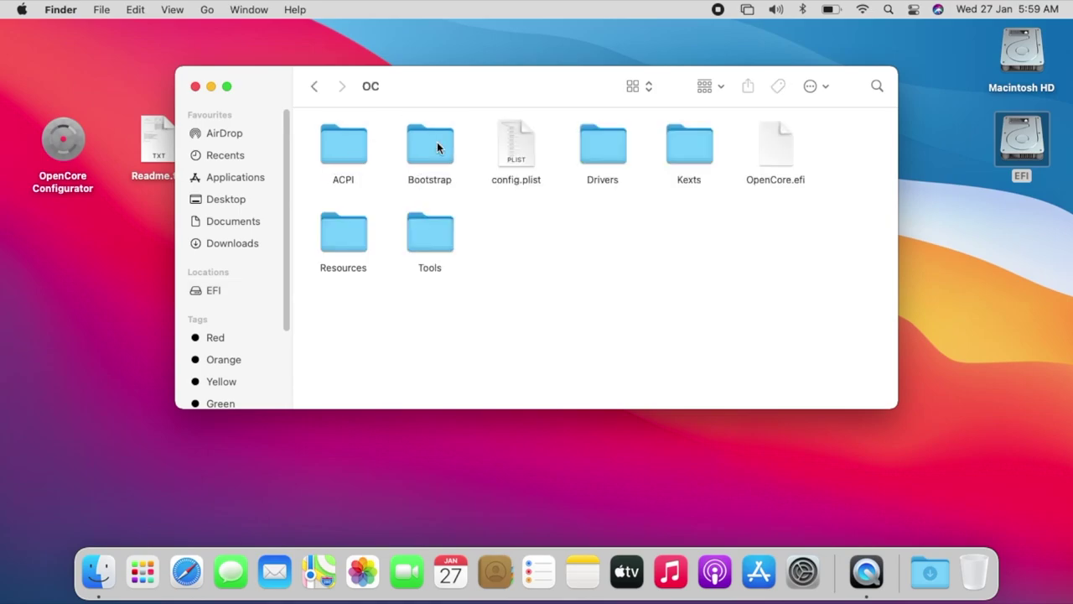
click(508, 148)
double_click(508, 148)
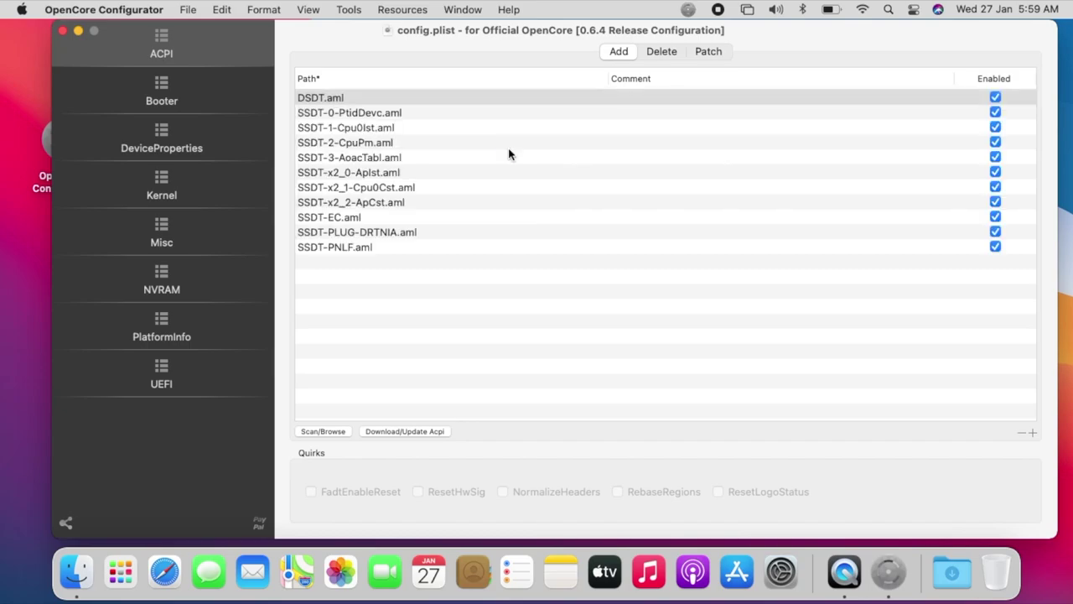
Show the ACPI patches of config.plist and widen the Comment column to make the full patch names readable
click(702, 54)
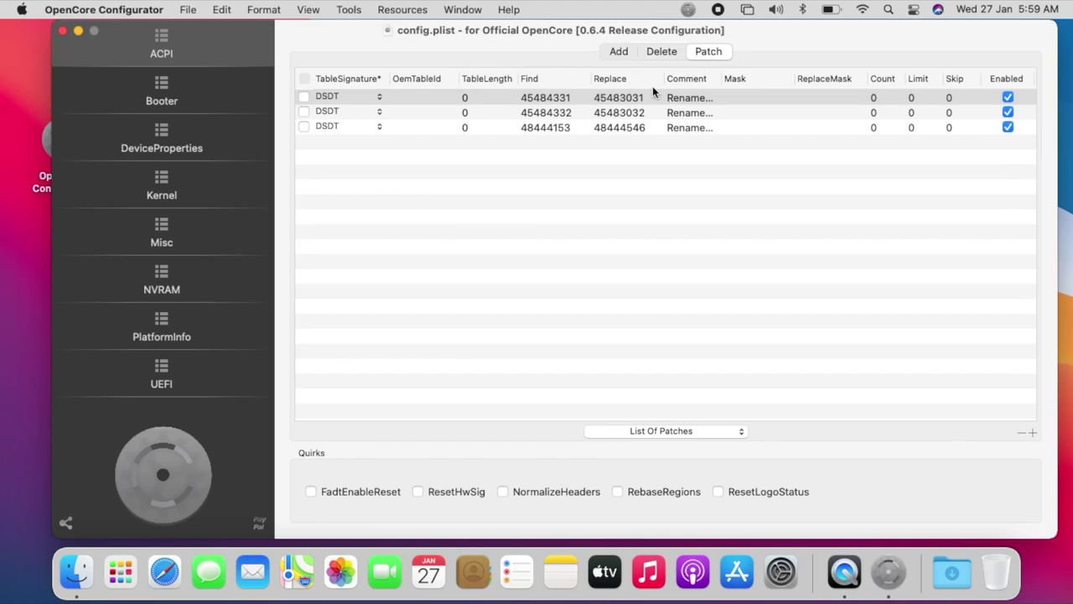
drag(723, 78, 737, 78)
drag(838, 78, 913, 125)
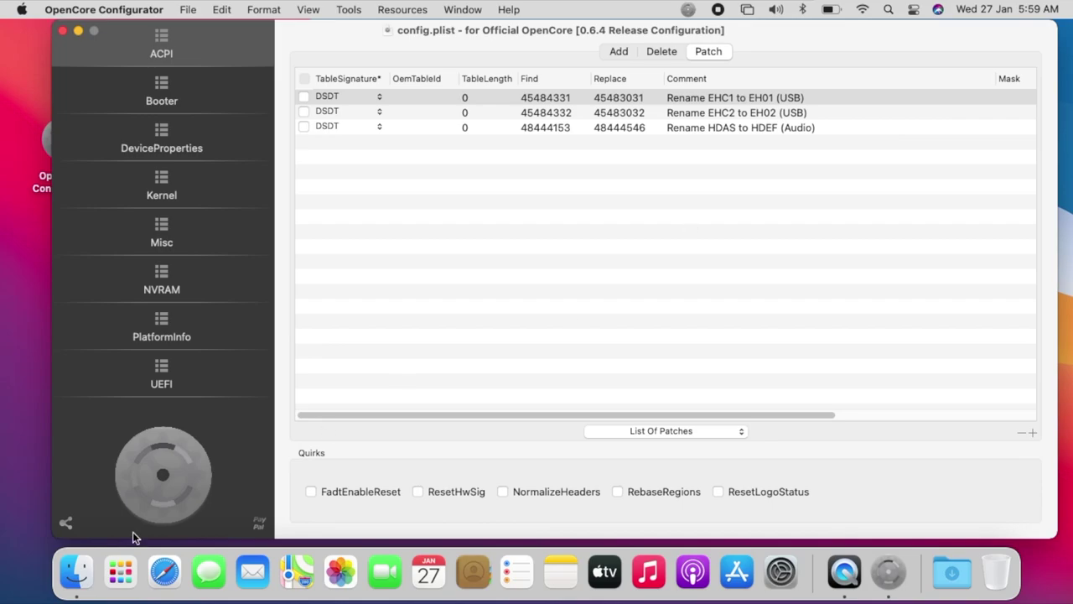
Open Readme.txt from the Desktop in TextEdit and move its window into the screen's corner beside the configurator
click(76, 571)
click(233, 198)
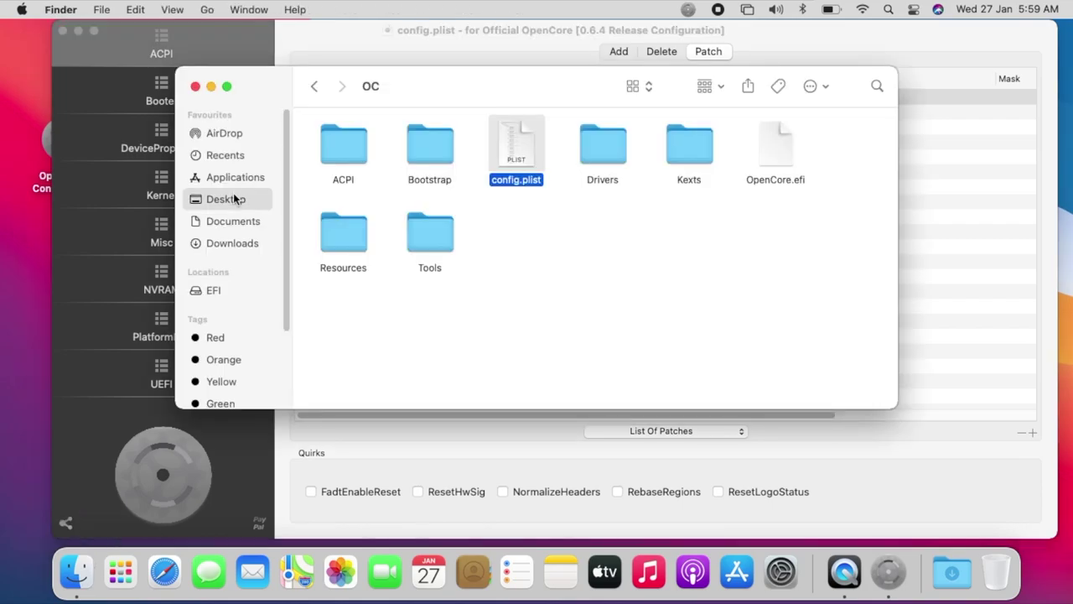
click(431, 148)
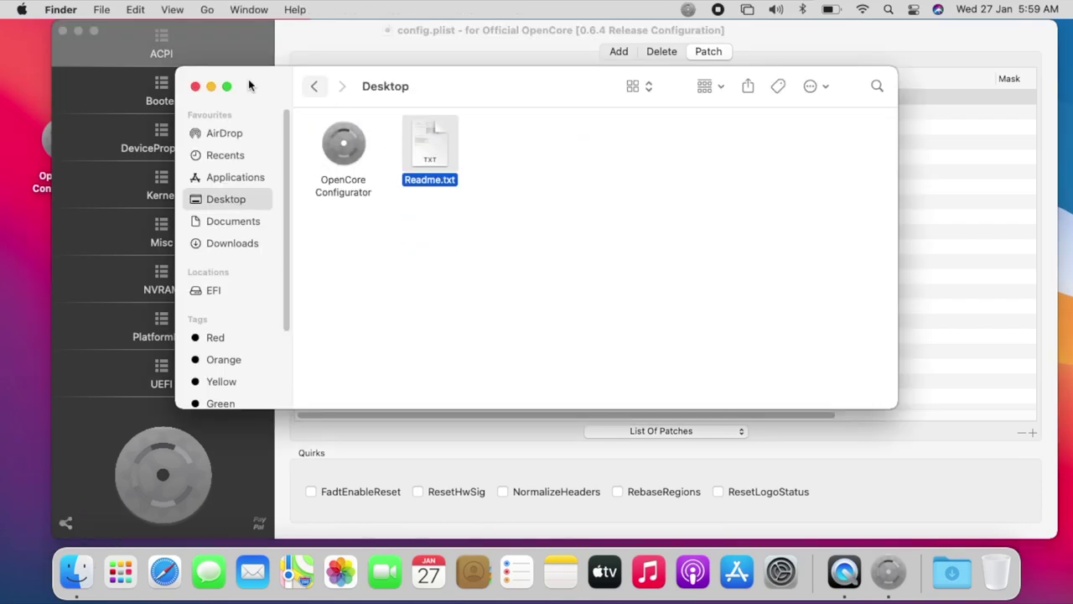
click(195, 87)
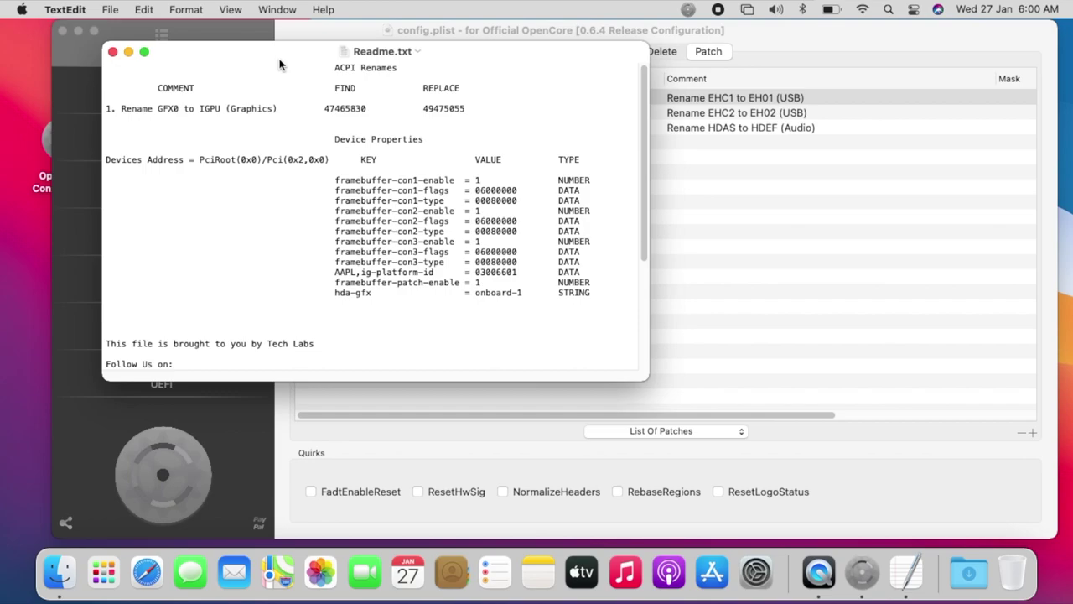
drag(281, 64, 179, 43)
Add the predefined ACPI patch "Rename GFX0 to IGPU (Graphics)" in OpenCore Configurator, move it to the first row and enable it
click(835, 453)
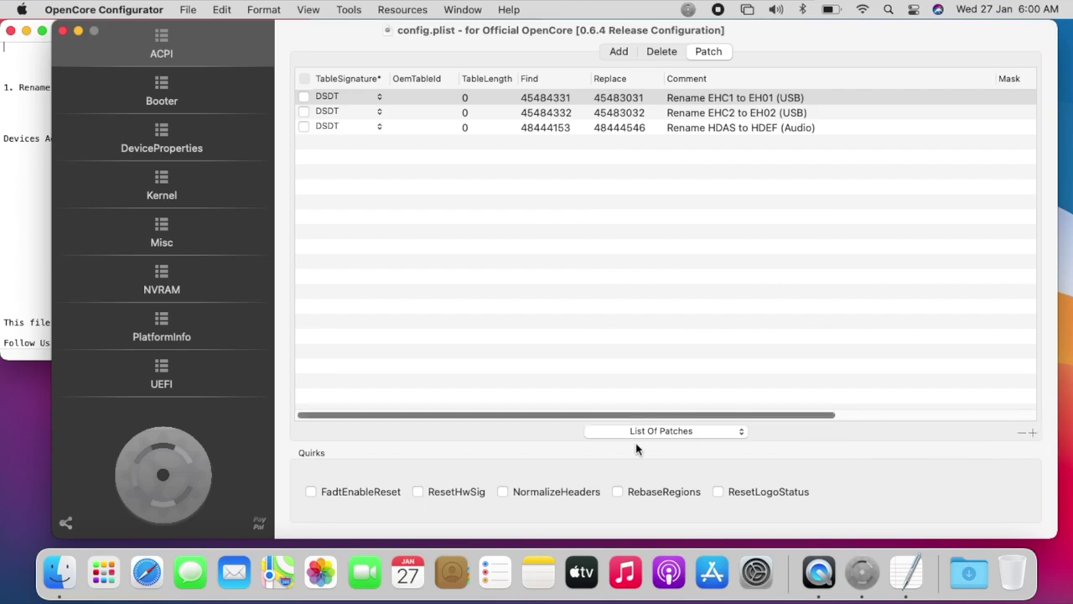
click(657, 435)
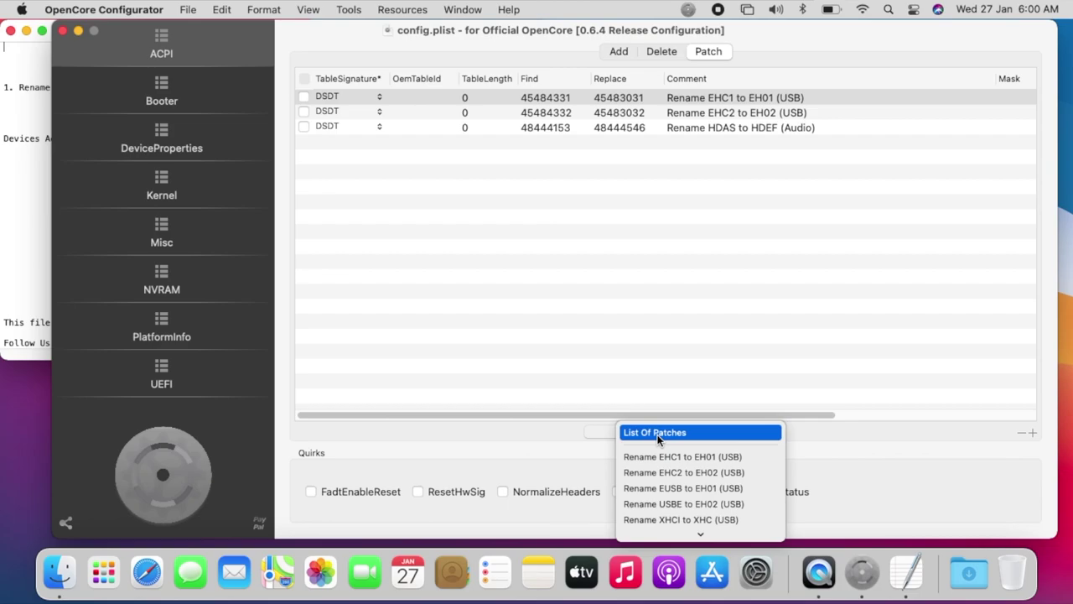
click(681, 539)
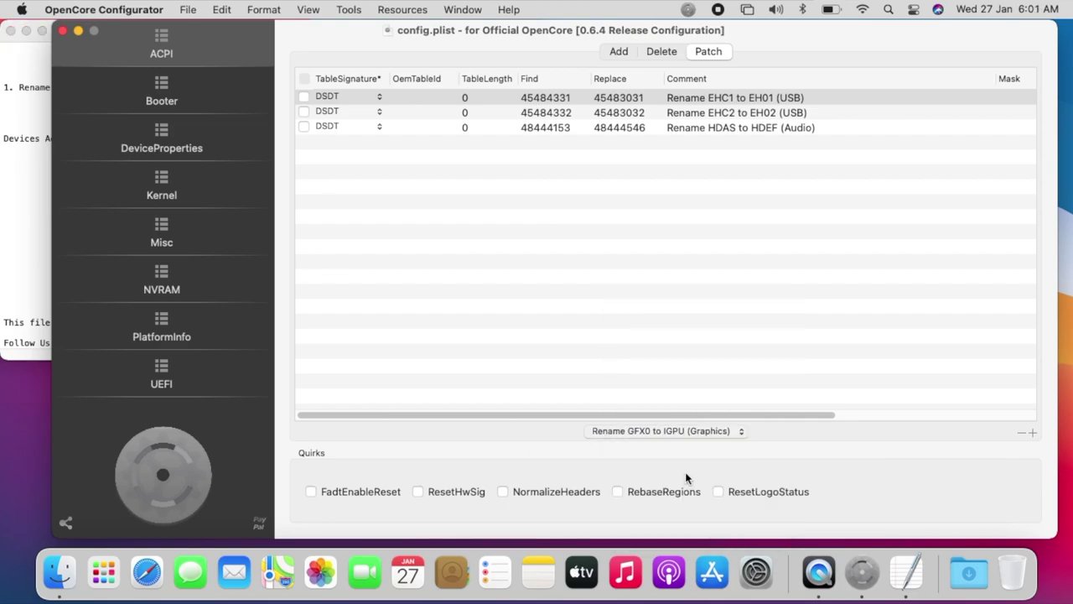
drag(681, 141, 683, 99)
drag(744, 417, 948, 416)
click(1008, 97)
Add the VGA compatible controller (Display controller) to the DeviceProperties devices, matching the device address in Readme.txt
click(241, 145)
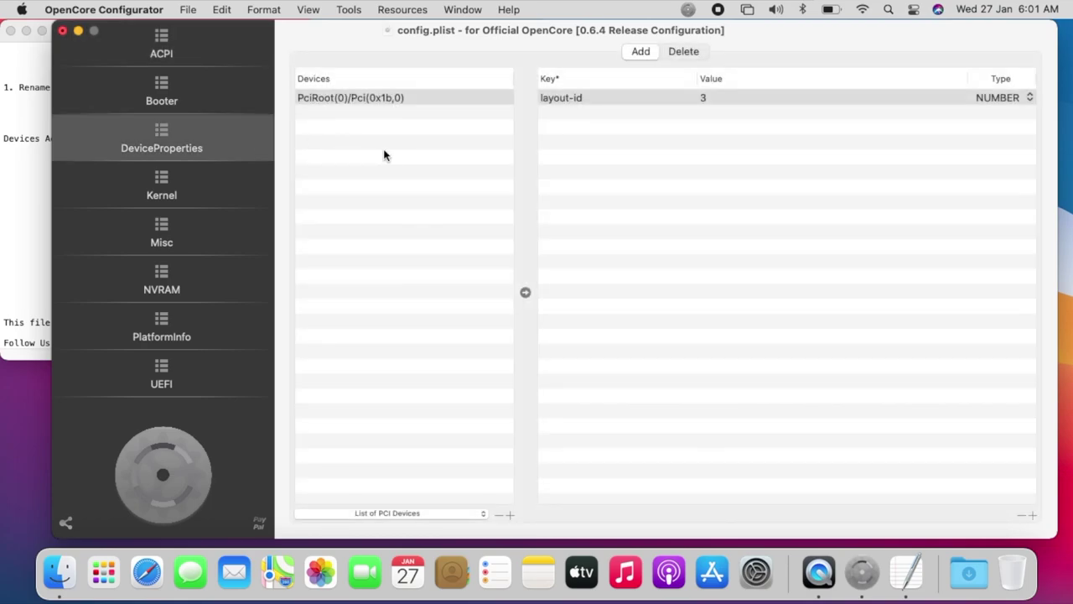
click(11, 236)
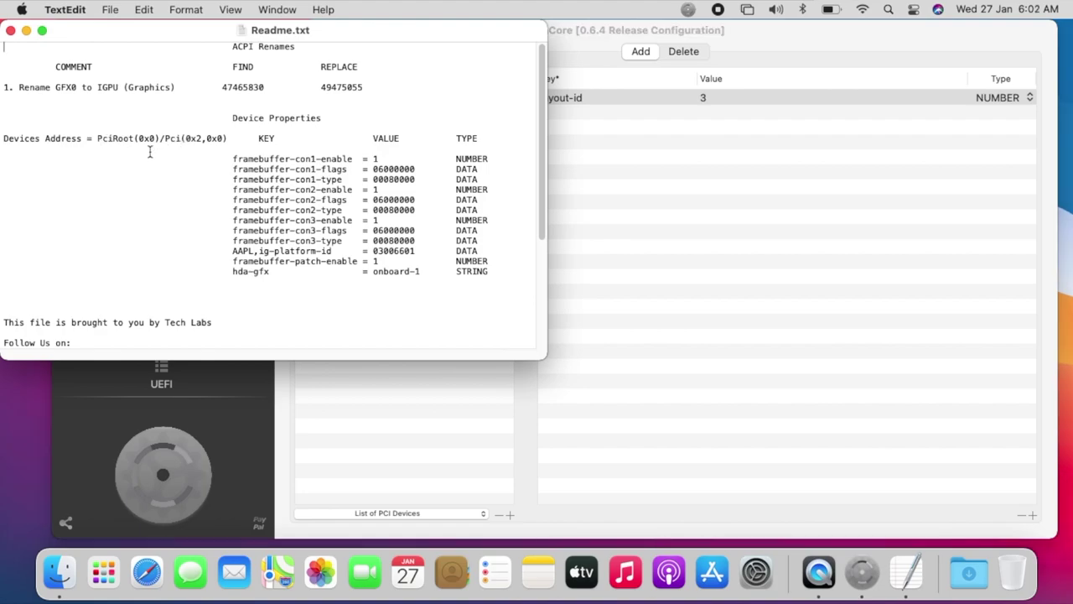
click(350, 448)
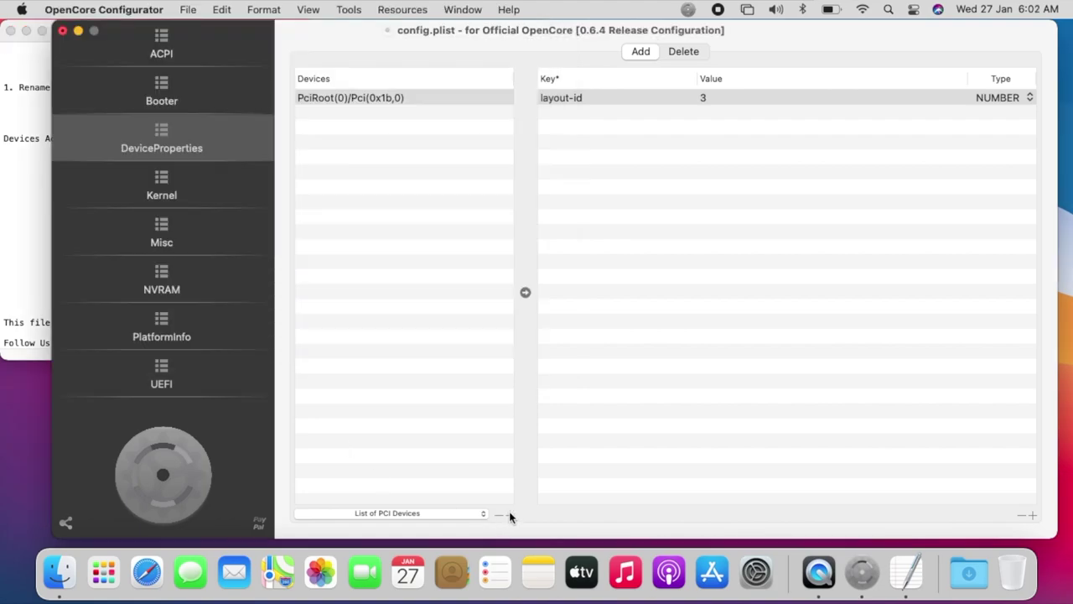
click(463, 512)
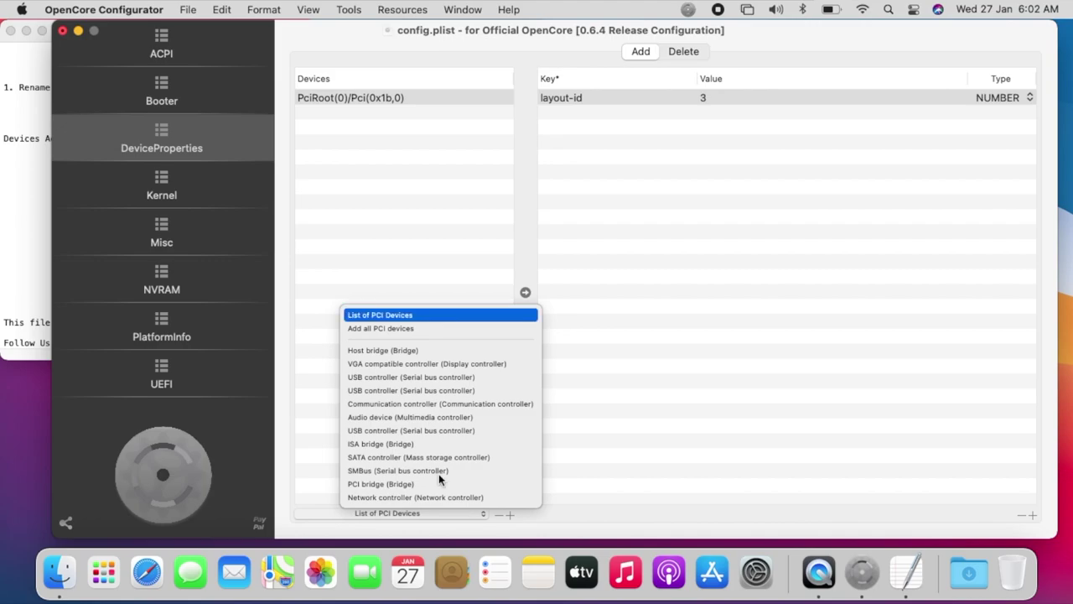
click(423, 363)
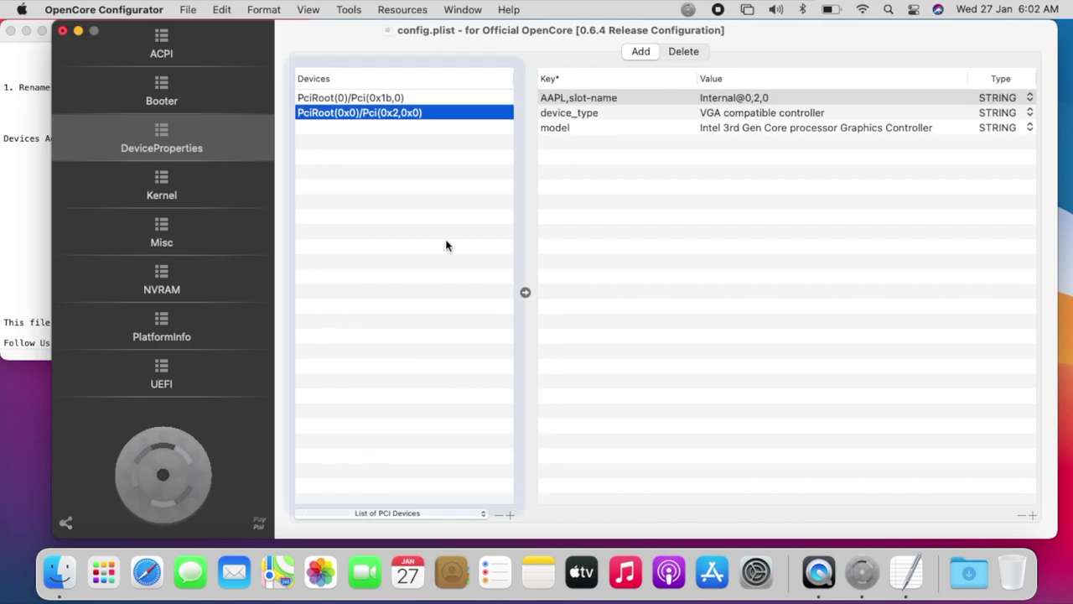
Delete the default AAPL,slot-name, device_type and model properties from PciRoot(0x0)/Pci(0x2,0x0)
click(691, 100)
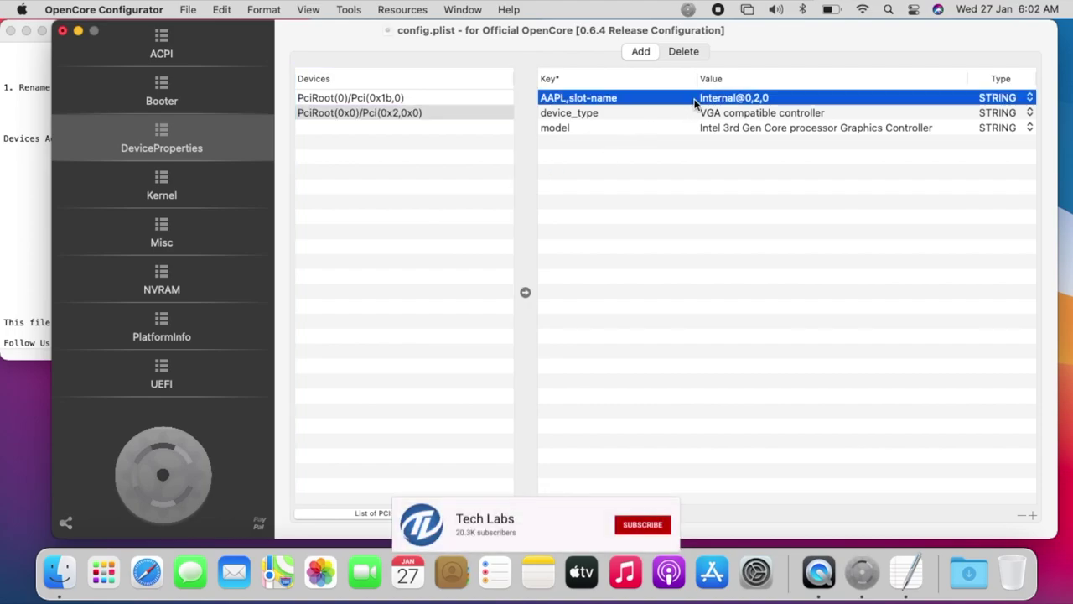
click(1023, 517)
click(1023, 517)
click(1023, 517)
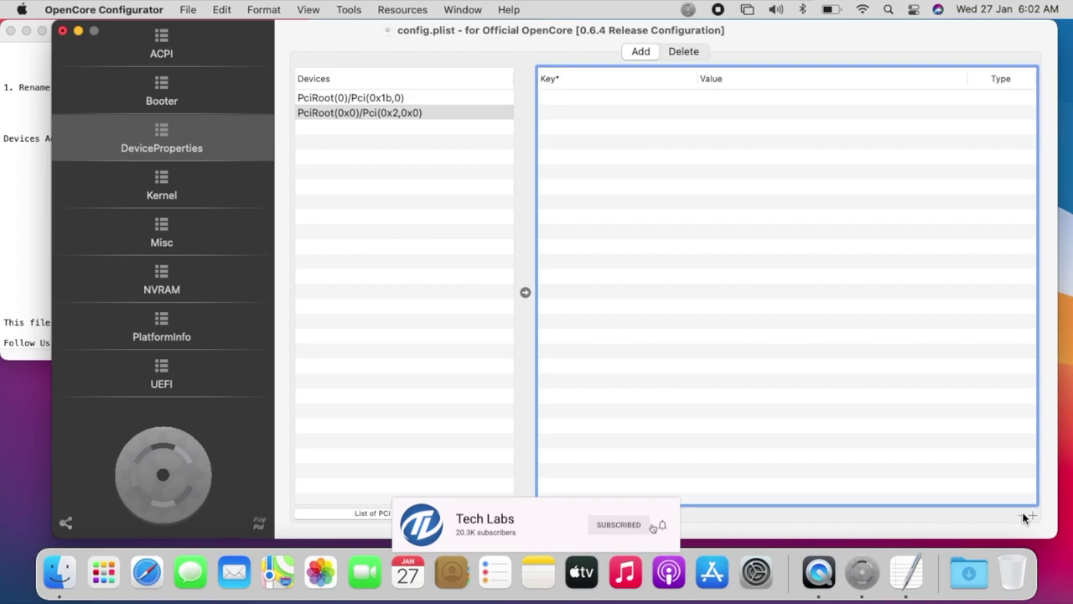
Add the property framebuffer-con1-enable from Readme.txt to the graphics device with value 1 and type NUMBER
click(1032, 515)
click(20, 242)
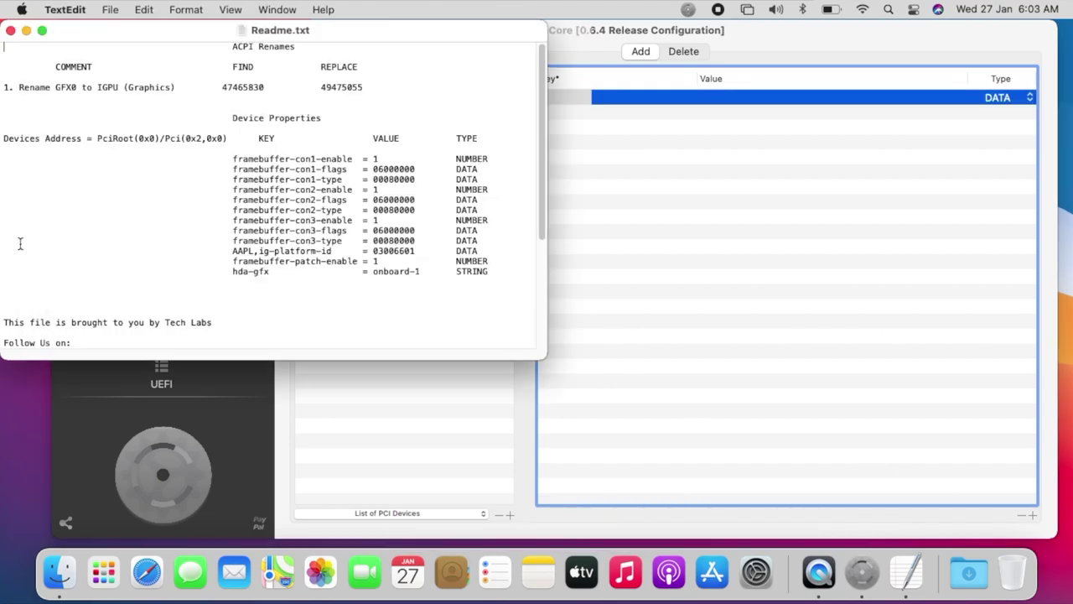
drag(232, 159, 348, 158)
key(super+c)
click(565, 98)
key(super+v)
key(Tab)
text(1)
key(Return)
click(1030, 99)
click(1012, 134)
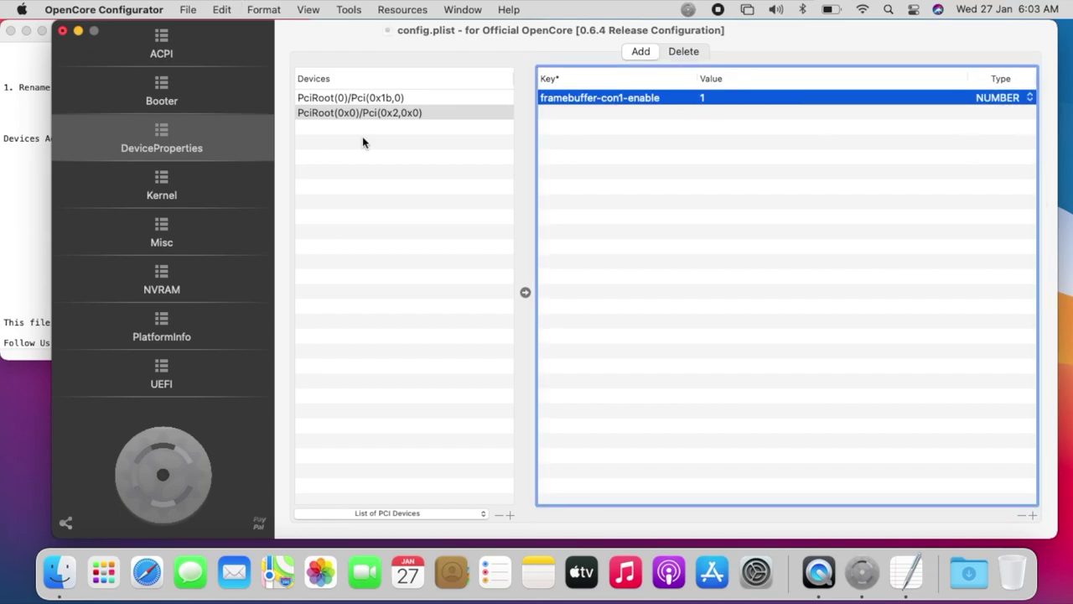
Add the property framebuffer-con1-flags to the graphics device with DATA value 06000000, copying both from Readme.txt
click(18, 228)
drag(233, 169, 349, 169)
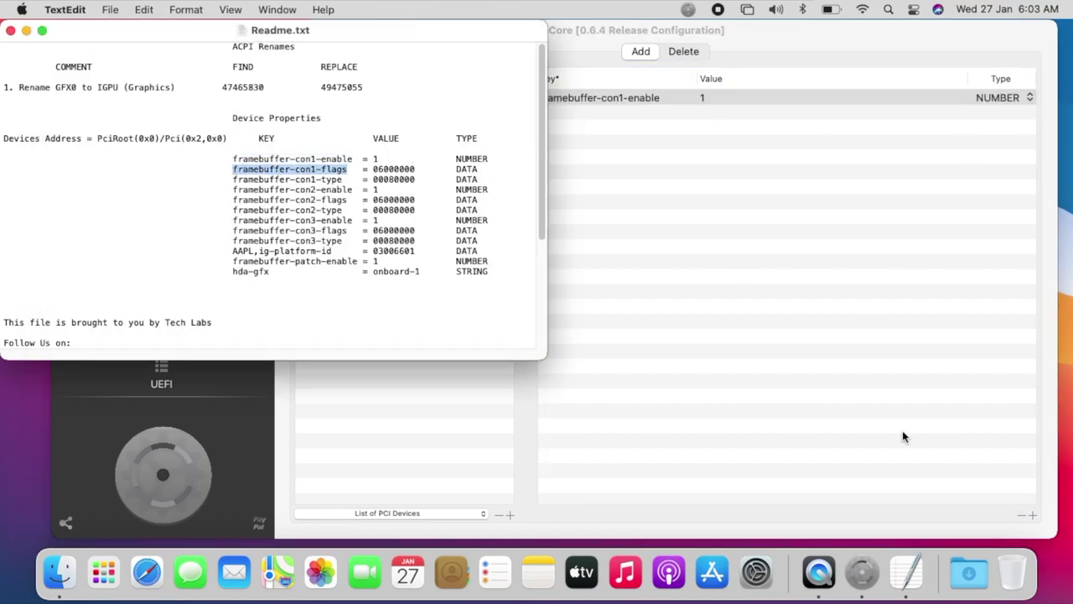
key(super+c)
click(1029, 515)
click(565, 112)
key(super+v)
key(super+Tab)
double_click(381, 169)
key(super+c)
click(720, 117)
click(720, 117)
key(super+v)
Add the property framebuffer-con1-type to the graphics device with DATA value 00080000, copying both from Readme.txt
click(1031, 514)
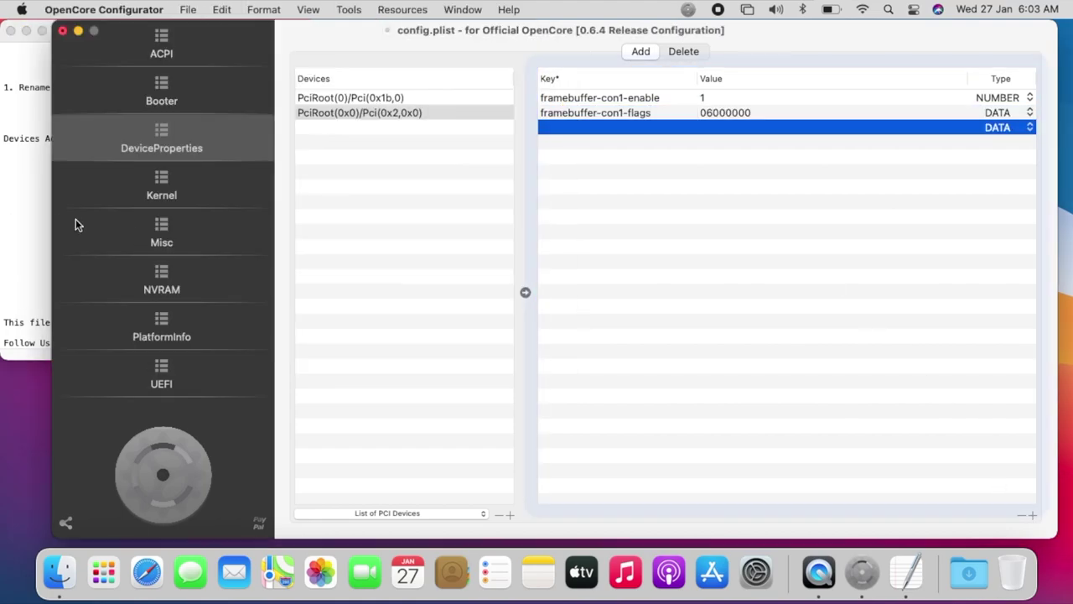
key(super+Tab)
drag(234, 180, 333, 182)
key(super+c)
click(571, 128)
click(571, 128)
key(super+v)
key(super+Tab)
double_click(399, 179)
key(super+c)
click(714, 128)
click(714, 127)
key(super+v)
Add the property framebuffer-con2-enable from Readme.txt to the graphics device with value 1 and type NUMBER
key(super+Tab)
drag(233, 189, 354, 194)
key(super+c)
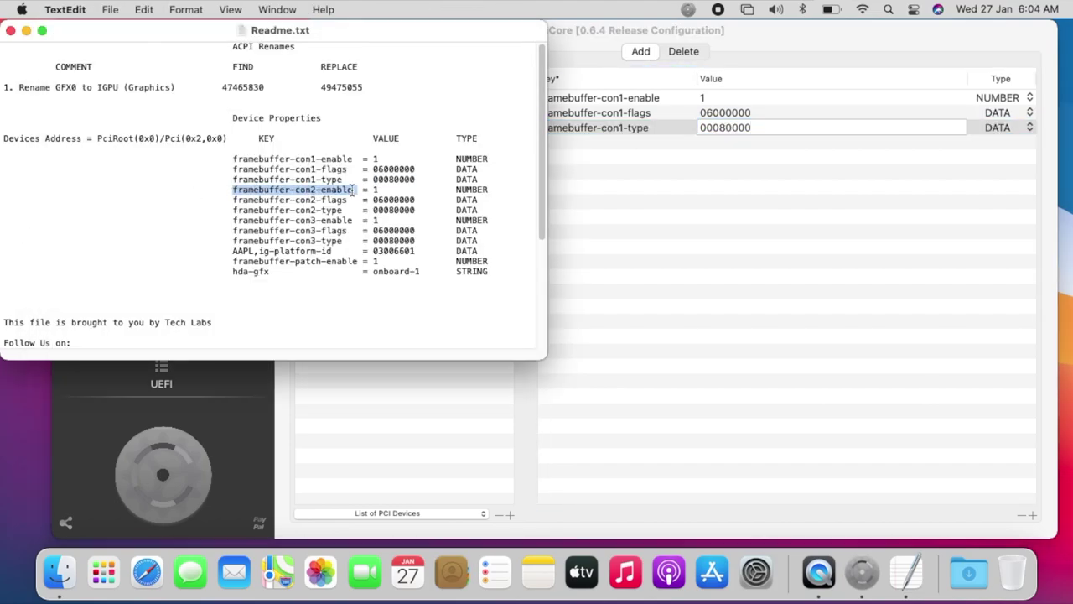
click(1032, 515)
click(577, 143)
key(super+v)
click(731, 143)
text(1)
click(1025, 144)
click(1010, 178)
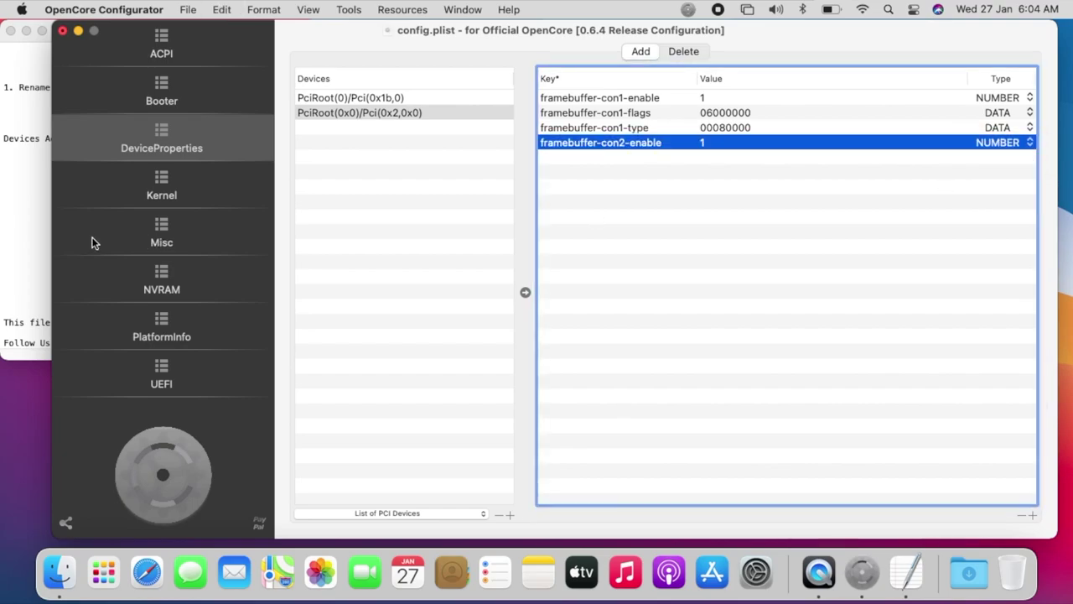
Add the property framebuffer-con2-flags to the graphics device with DATA value 06000000, copying both from Readme.txt
key(super+Tab)
drag(233, 200, 350, 201)
key(super+c)
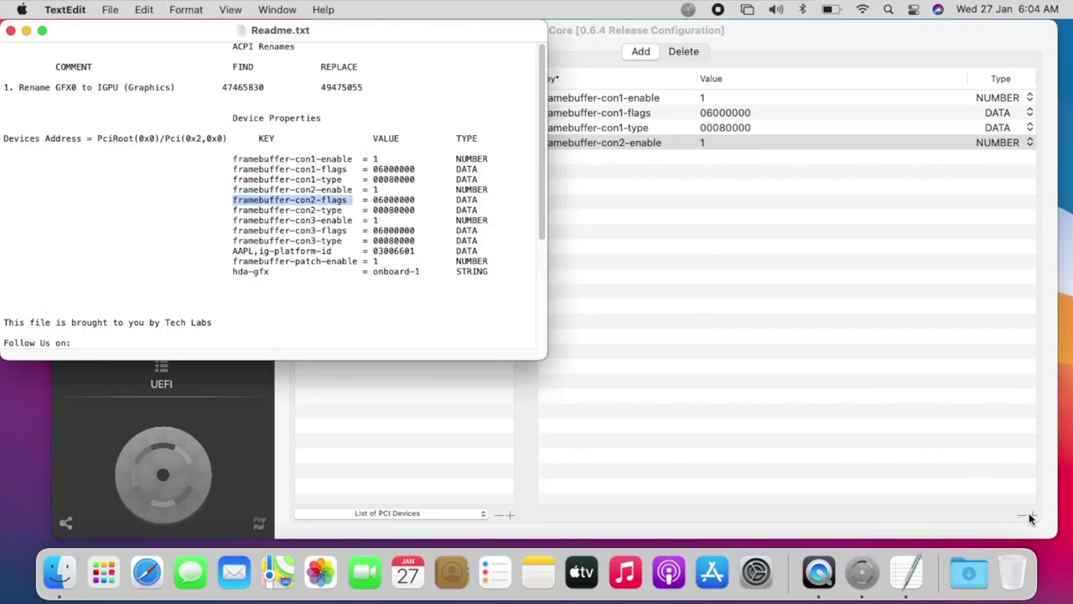
click(1032, 515)
click(599, 158)
key(super+v)
key(super+Tab)
double_click(398, 200)
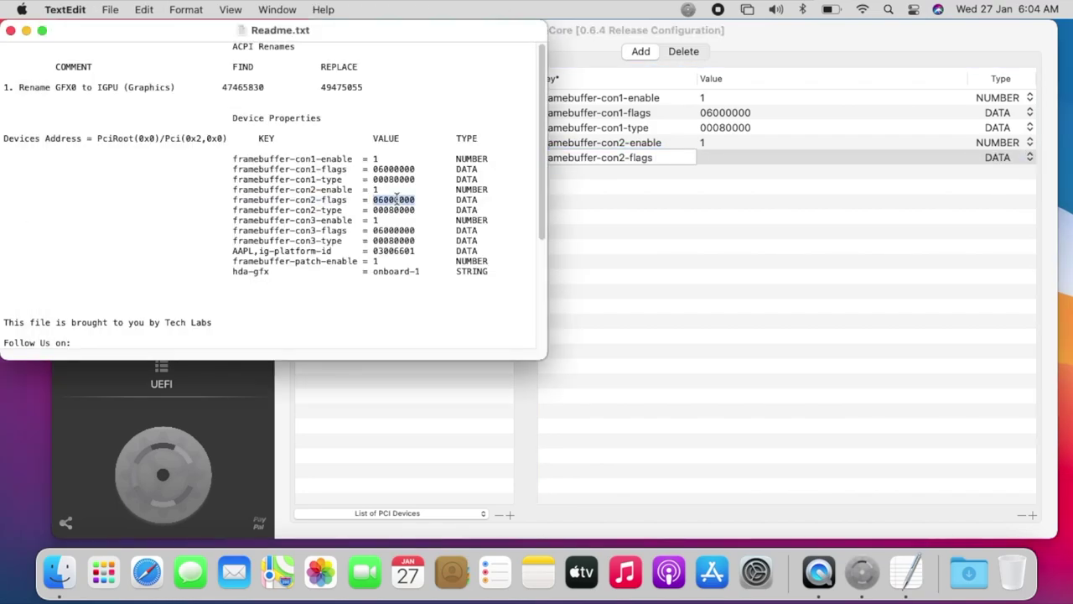
key(super+c)
key(super+Tab)
click(729, 158)
key(super+v)
Add the property framebuffer-con2-type to the graphics device with DATA value 00080000, copying both from Readme.txt
key(super+Tab)
drag(233, 209, 341, 211)
key(super+c)
click(1033, 515)
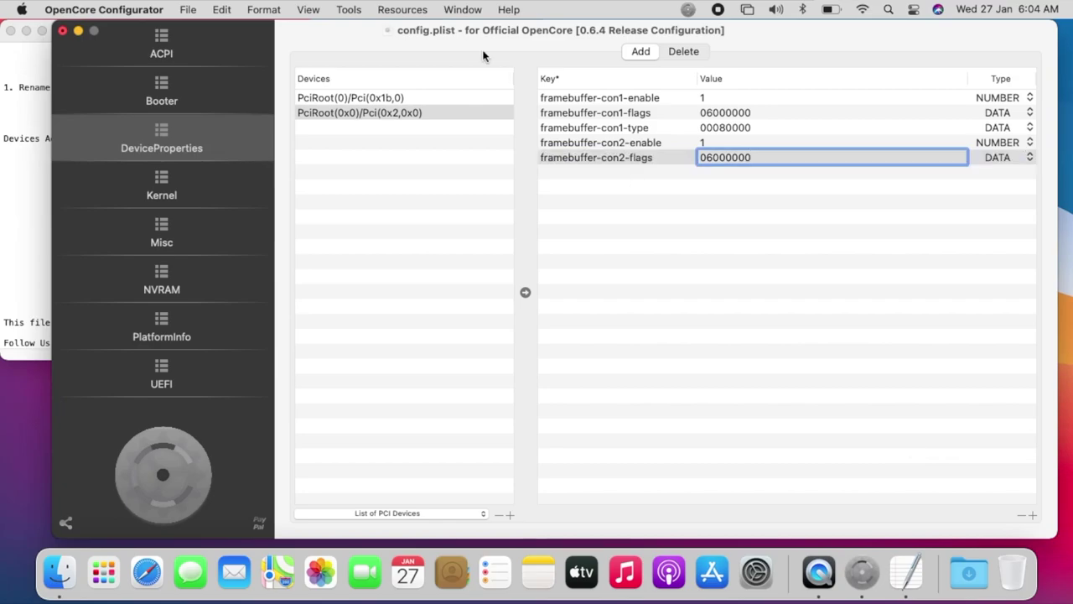
click(1032, 515)
click(572, 173)
key(super+v)
key(super+Tab)
double_click(387, 211)
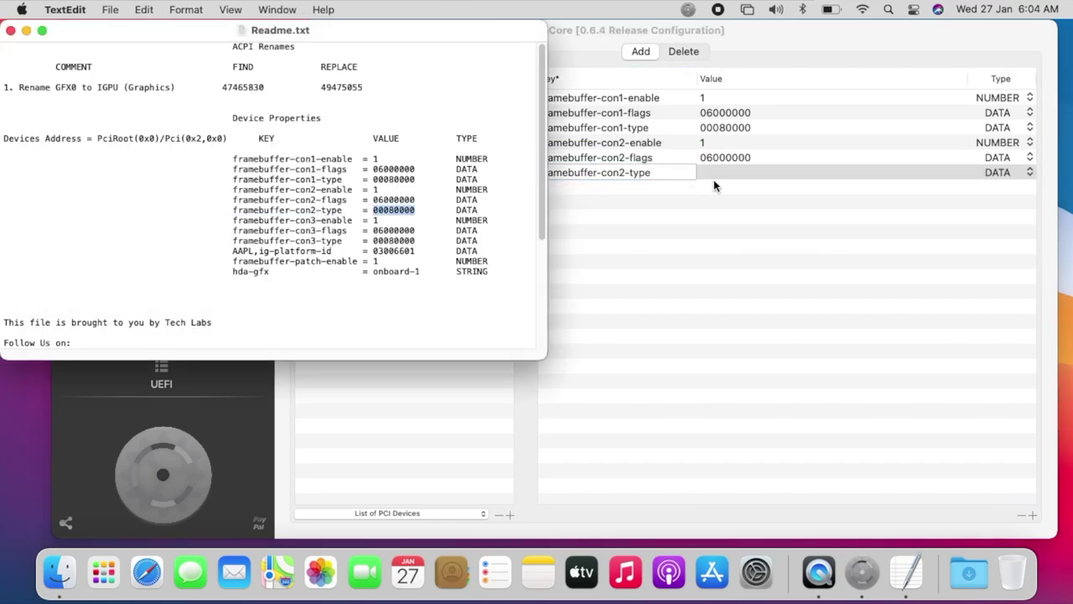
key(super+c)
key(super+Tab)
click(720, 172)
key(super+v)
Add the property framebuffer-con3-enable from Readme.txt to the graphics device with value 1 and type NUMBER
key(super+Tab)
drag(233, 220, 352, 220)
key(super+c)
key(super+Tab)
click(1033, 515)
click(582, 187)
key(super+v)
click(730, 191)
text(1)
click(1030, 187)
click(1017, 223)
Add the property framebuffer-con3-flags to the graphics device with DATA value 06000000, copying both from Readme.txt
key(super+Tab)
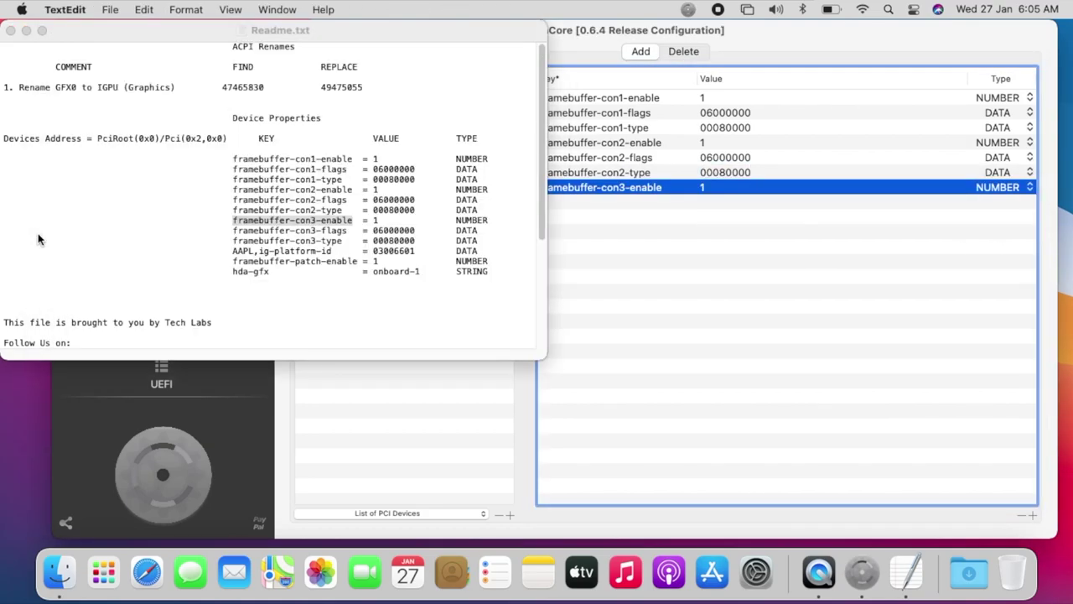
drag(233, 230, 347, 232)
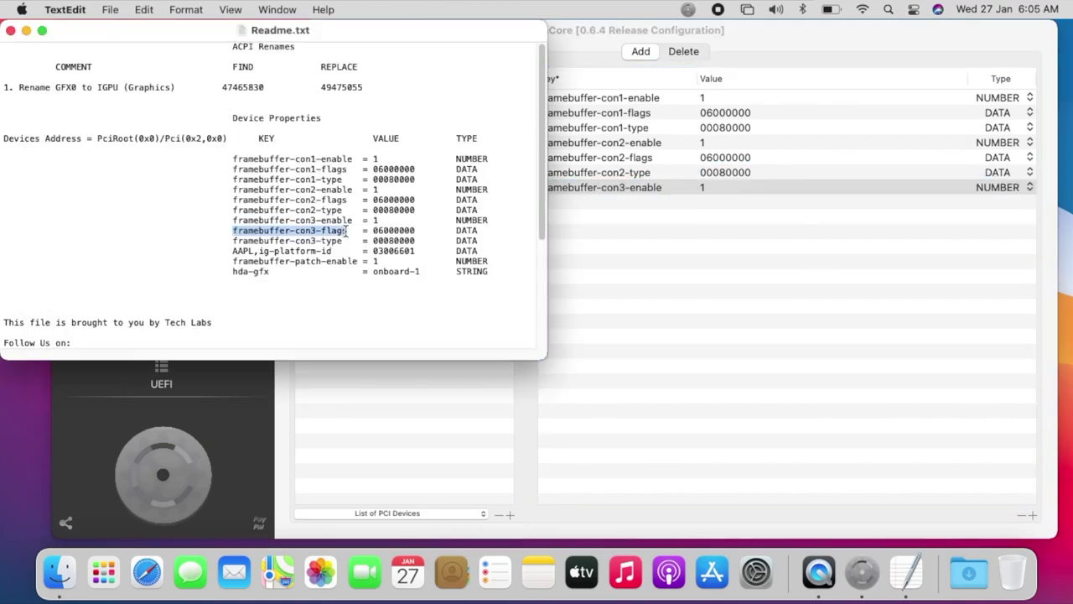
key(super+c)
key(super+Tab)
click(1032, 515)
click(595, 202)
key(super+v)
key(super+Tab)
double_click(397, 230)
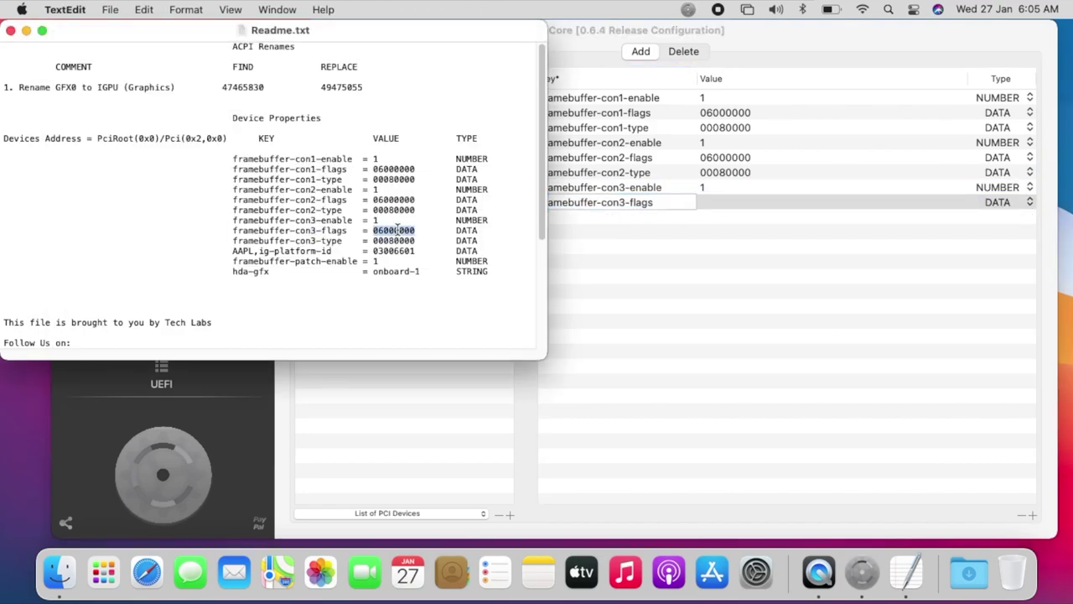
key(super+c)
key(super+Tab)
click(719, 202)
key(super+v)
Add the property framebuffer-con3-type to the graphics device with DATA value 00080000, copying both from Readme.txt
key(super+Tab)
drag(233, 241, 347, 248)
key(super+c)
key(super+Tab)
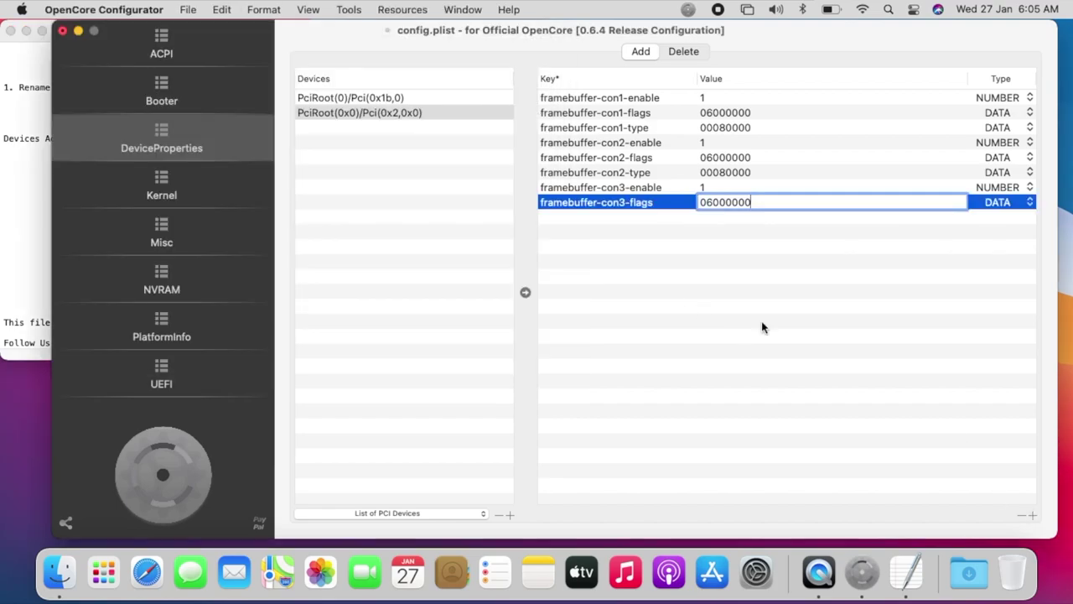
click(1032, 515)
click(595, 218)
key(super+v)
key(super+Tab)
double_click(390, 241)
double_click(390, 241)
key(super+c)
key(super+Tab)
click(715, 217)
key(super+v)
Add the property AAPL,ig-platform-id to the graphics device with DATA value 03006601, copying both from Readme.txt
click(9, 250)
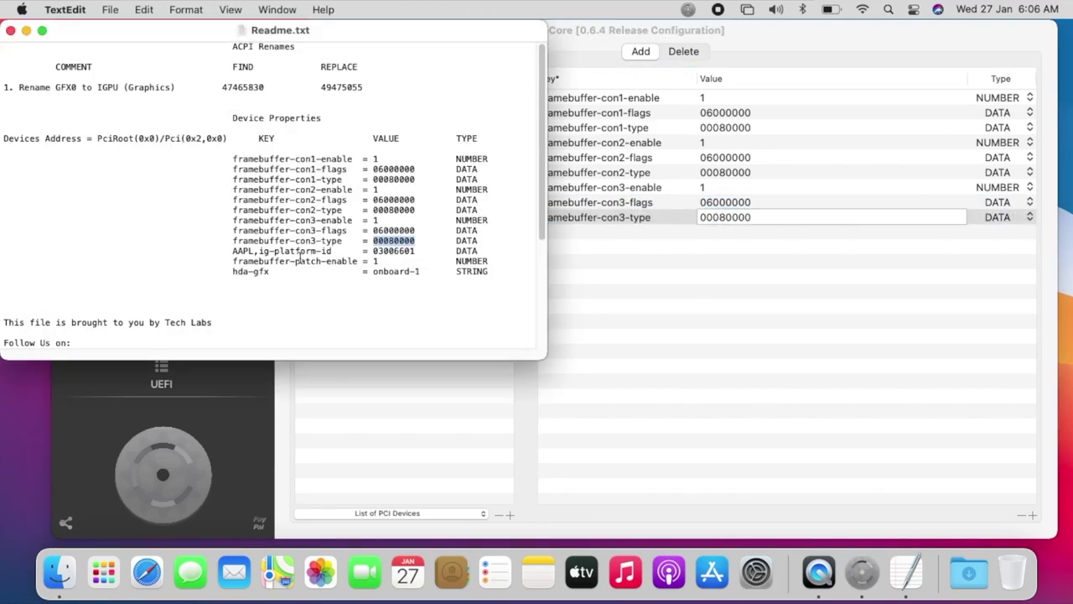
drag(232, 251, 327, 252)
key(super+c)
click(1033, 515)
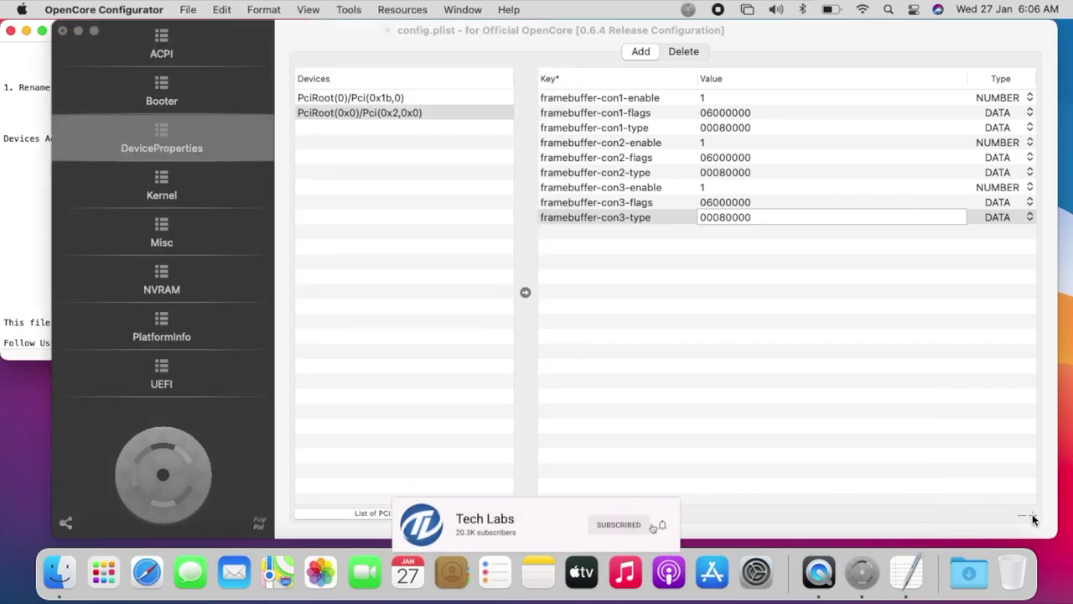
click(594, 233)
key(super+v)
key(super+Tab)
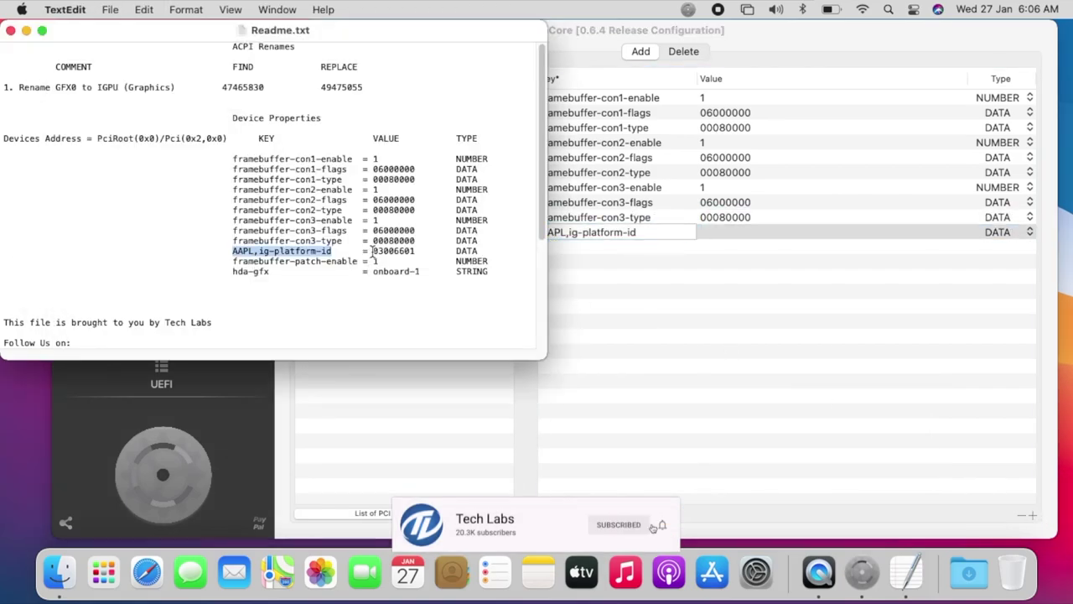
double_click(393, 251)
key(super+c)
key(super+Tab)
click(740, 232)
key(super+v)
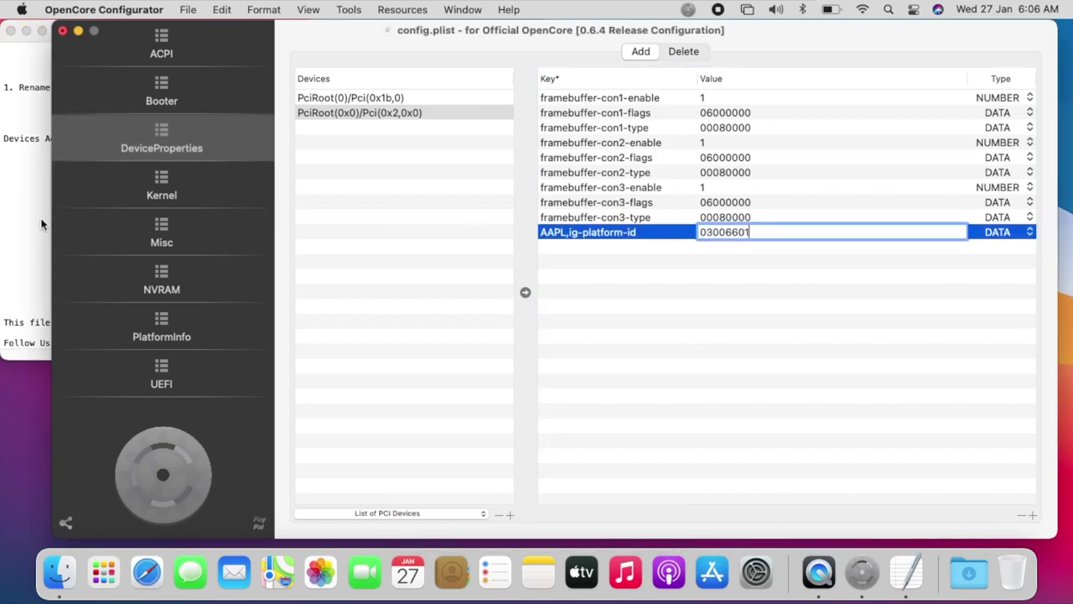
Add the property framebuffer-patch-enable from Readme.txt to the graphics device with value 1 and type NUMBER
key(super+Tab)
drag(233, 261, 354, 262)
click(567, 249)
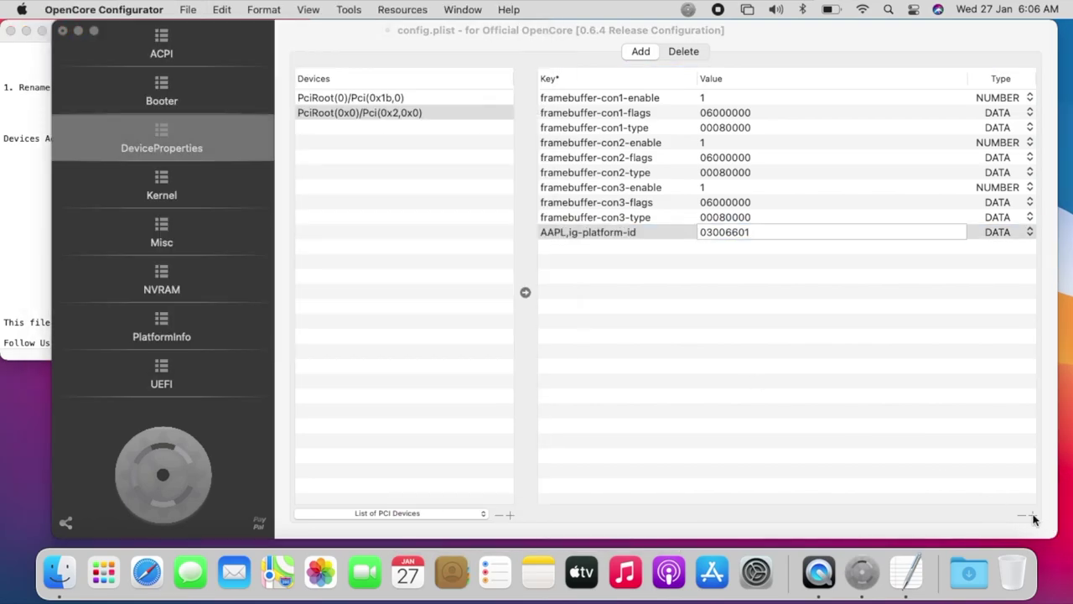
double_click(567, 249)
key(ctrl+v)
double_click(719, 247)
text(1)
click(1030, 246)
click(1001, 282)
Add the property hda-gfx to the graphics device with value onboard-1 from Readme.txt and type STRING
click(19, 259)
drag(357, 261, 270, 273)
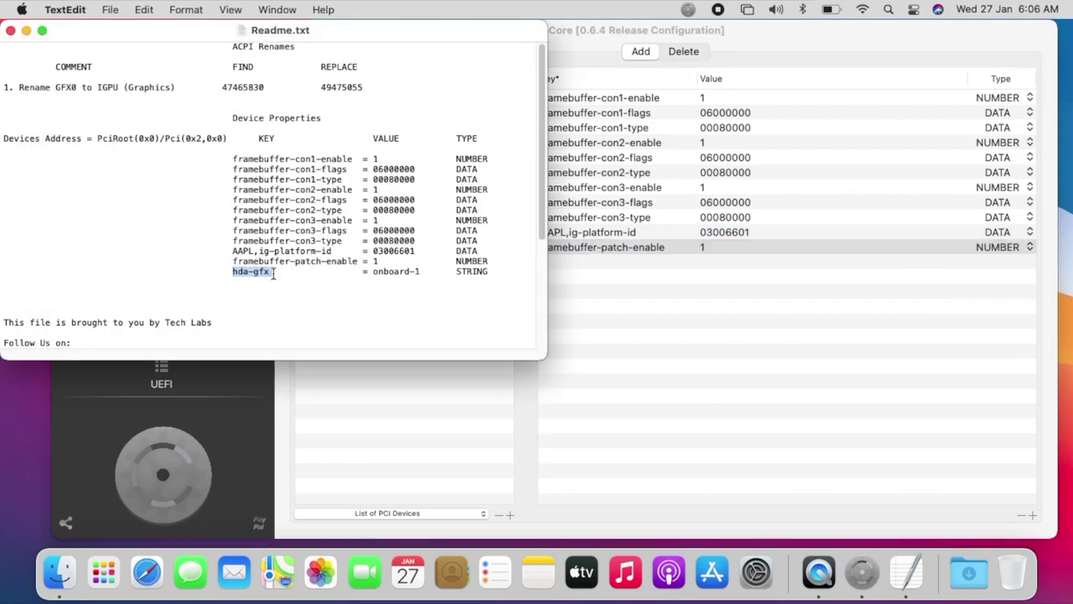
click(1034, 516)
double_click(548, 262)
key(super+v)
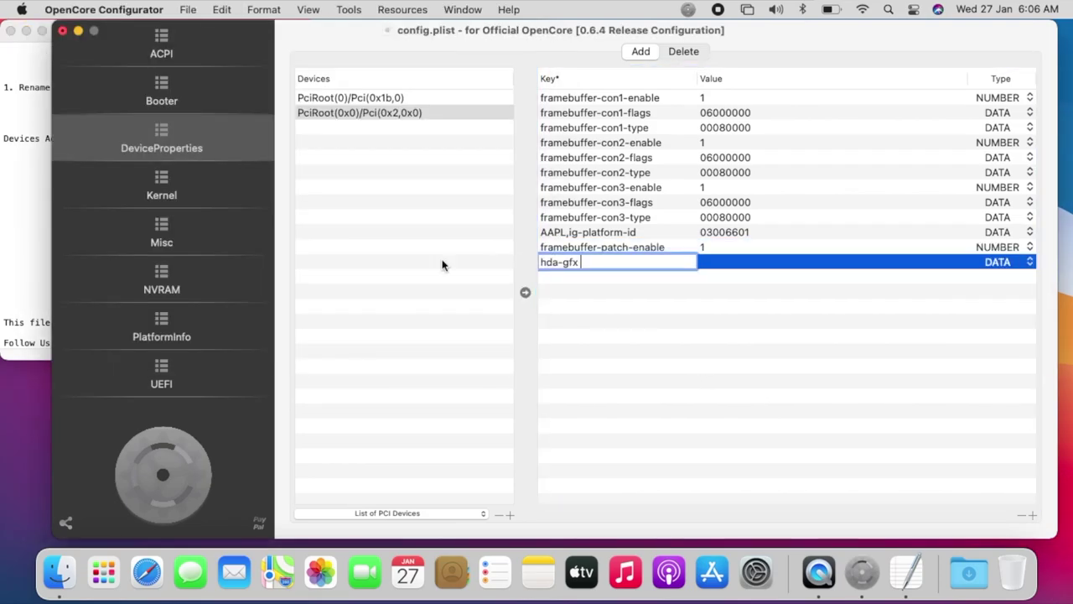
key(super+Tab)
drag(374, 275, 420, 277)
key(super+c)
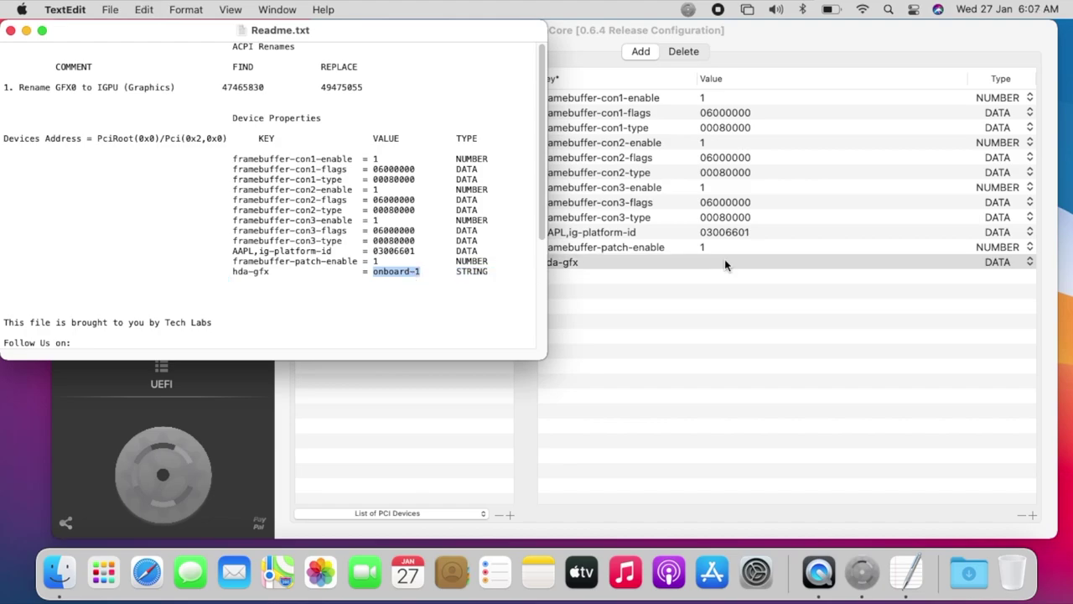
double_click(725, 260)
key(super+v)
click(1030, 262)
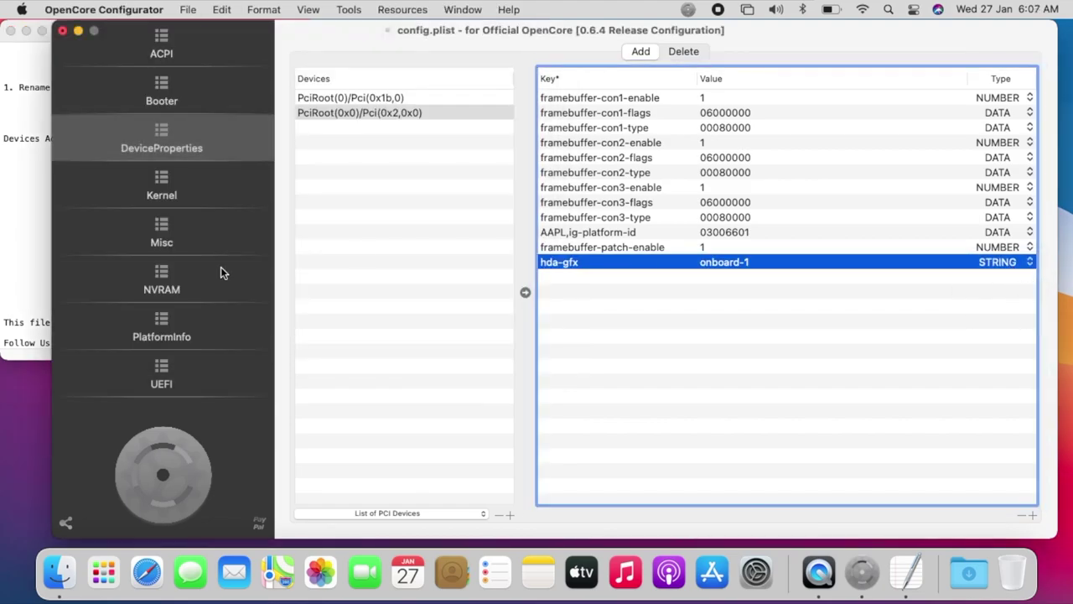
Close Readme.txt, check the SMBIOS data in PlatformInfo, and close config.plist, saving its changes
click(9, 32)
click(164, 331)
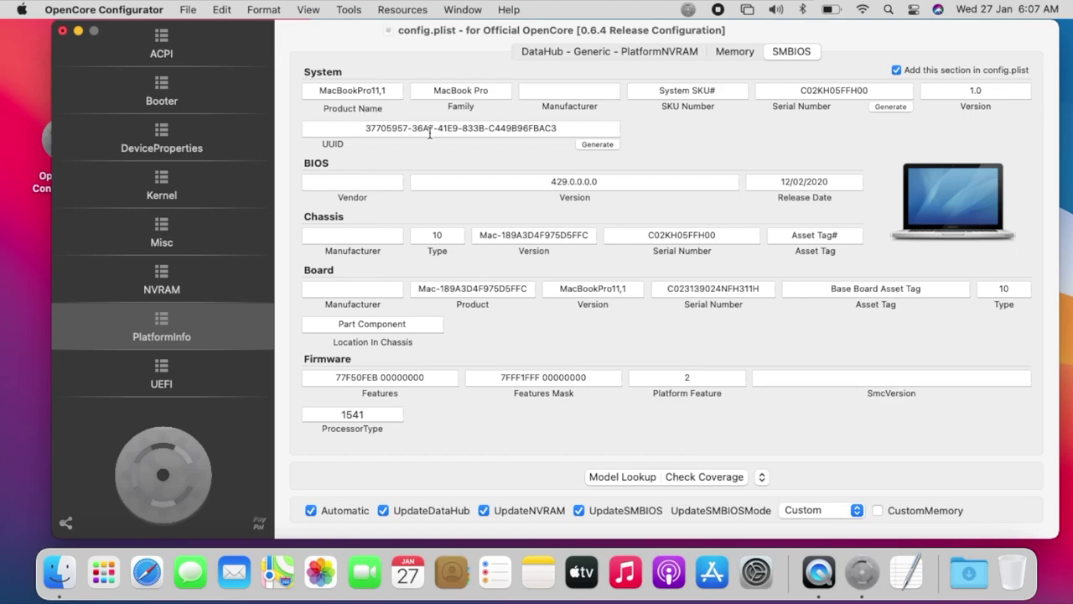
click(63, 33)
click(514, 334)
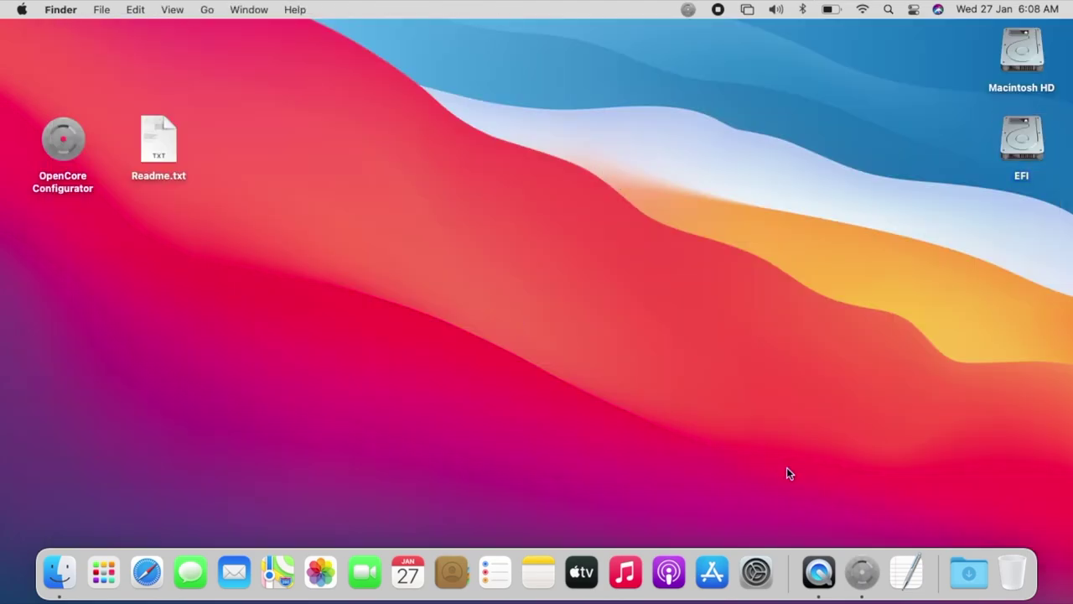
Quit OpenCore Configurator and remove the leftover TextEdit icon from the Dock
right_click(864, 570)
click(868, 517)
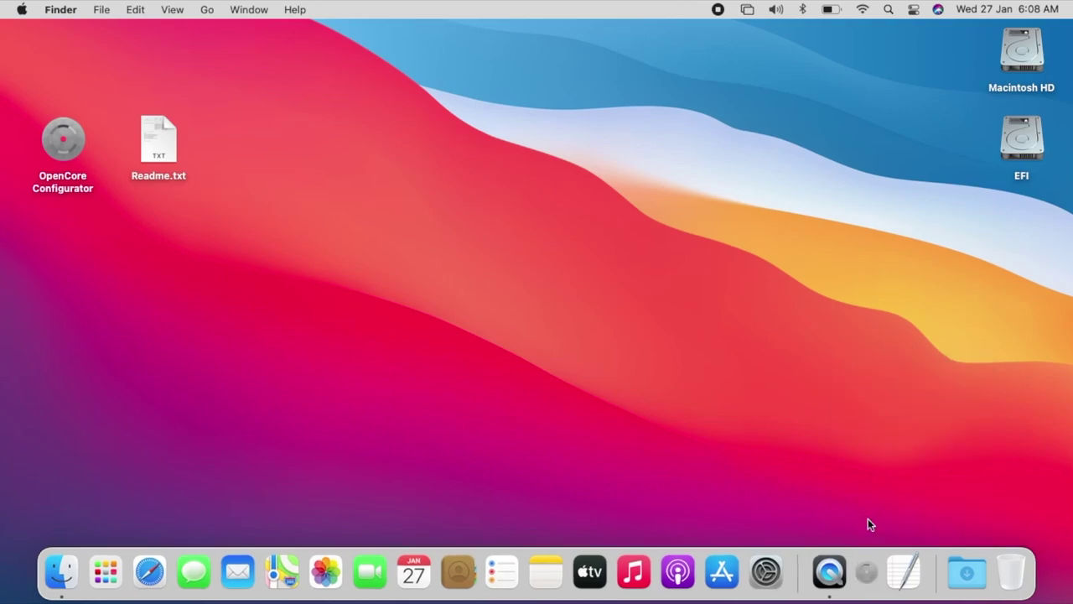
drag(887, 572, 947, 537)
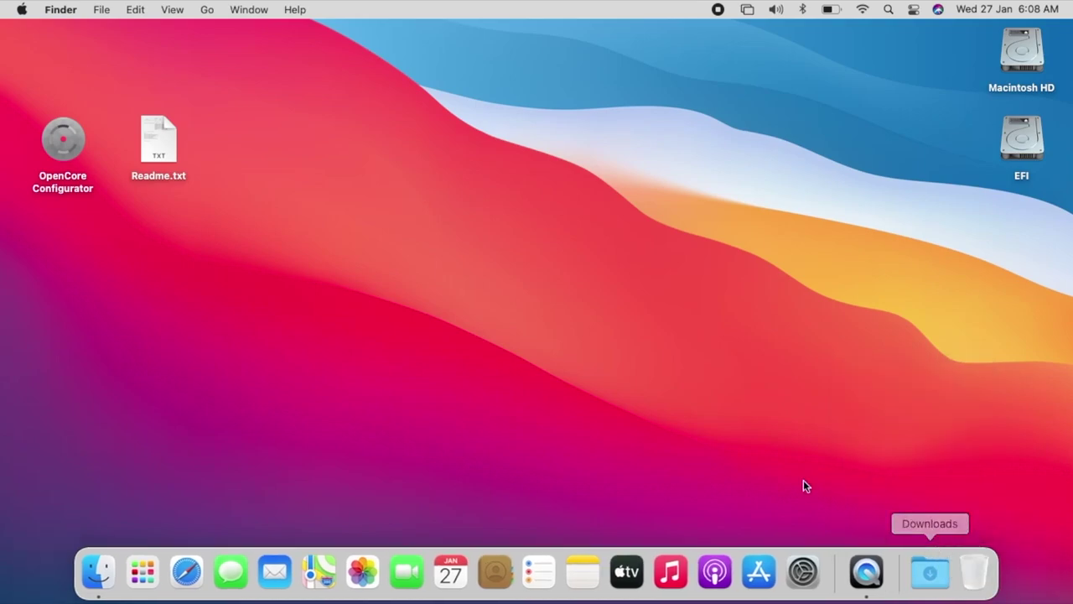
Eject the EFI volume from the desktop and restart the Mac
click(1025, 133)
right_click(1025, 134)
click(889, 172)
click(22, 9)
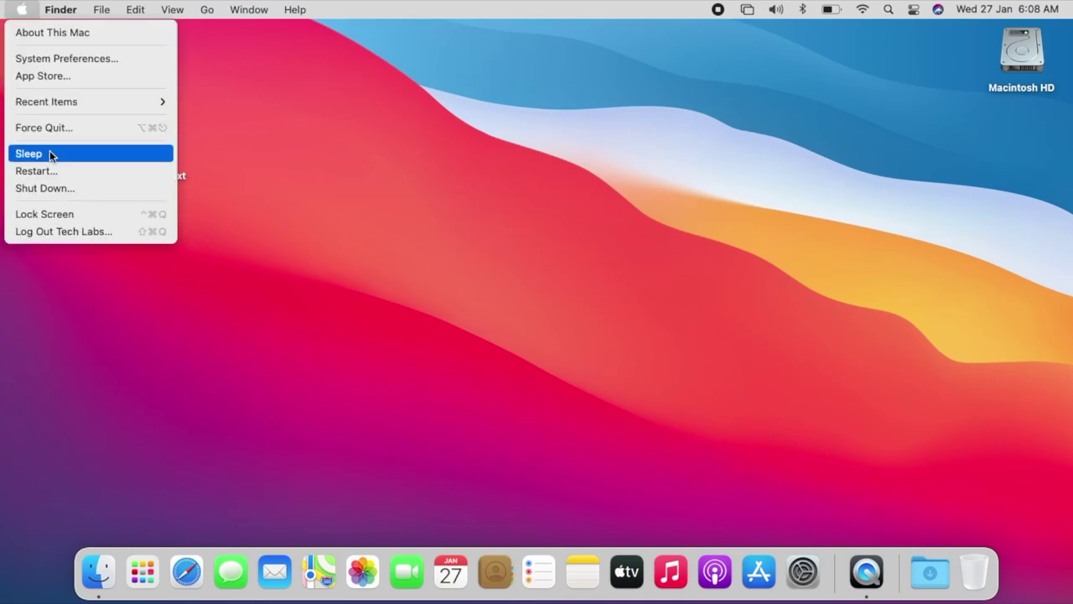
click(53, 170)
click(658, 230)
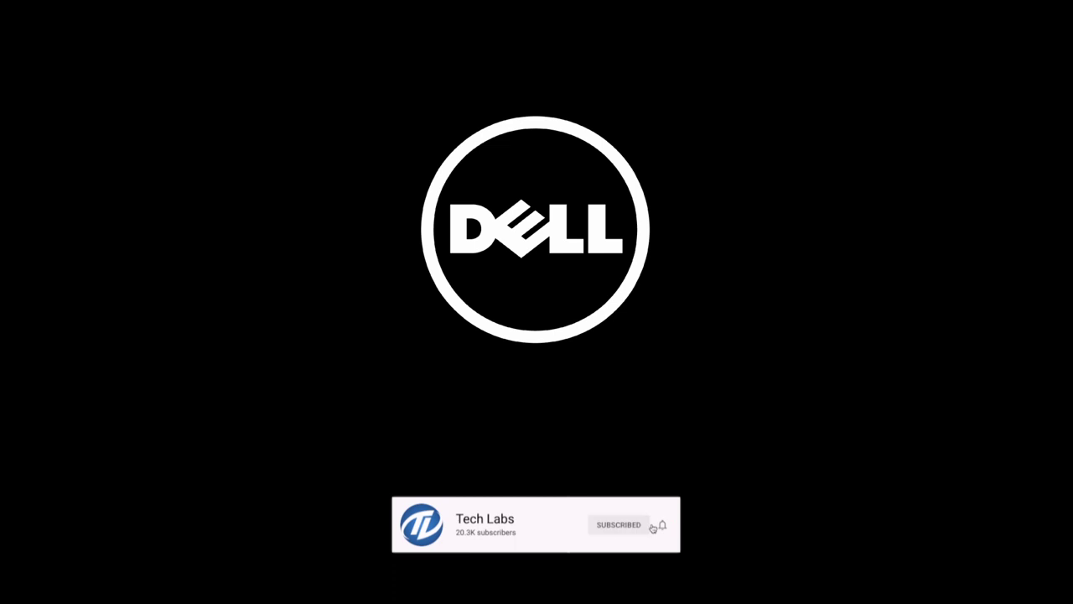
Run Reset NVRAM from the OpenCore boot picker and boot from Macintosh HD
key(Right)
key(Right)
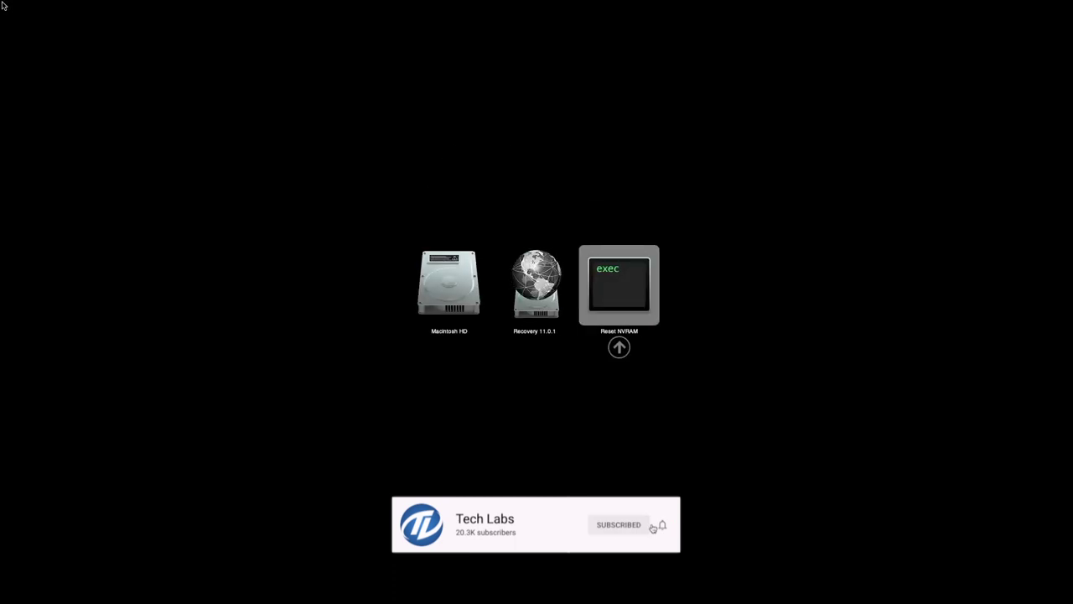
key(Return)
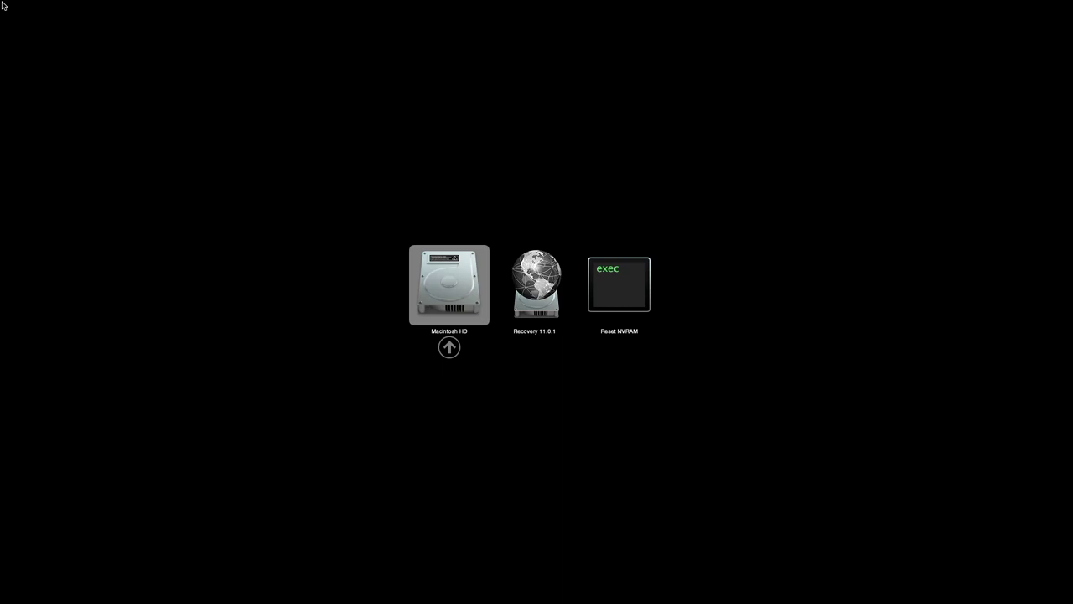
key(Return)
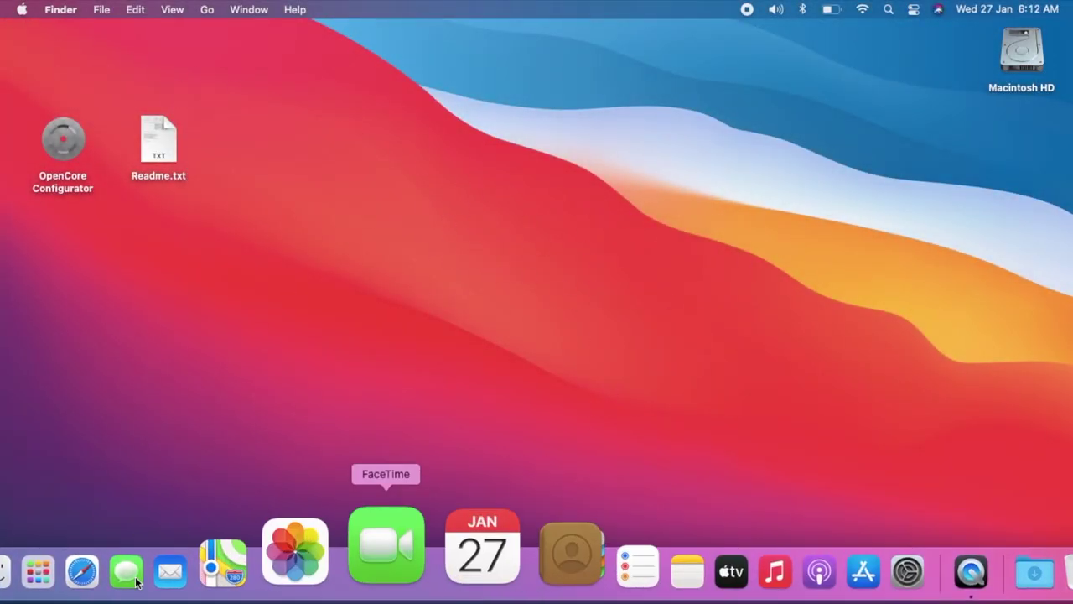
Examine the graphics entry and the built-in display's size and resolution in About This Mac
click(22, 9)
click(26, 31)
click(557, 187)
triple_click(634, 259)
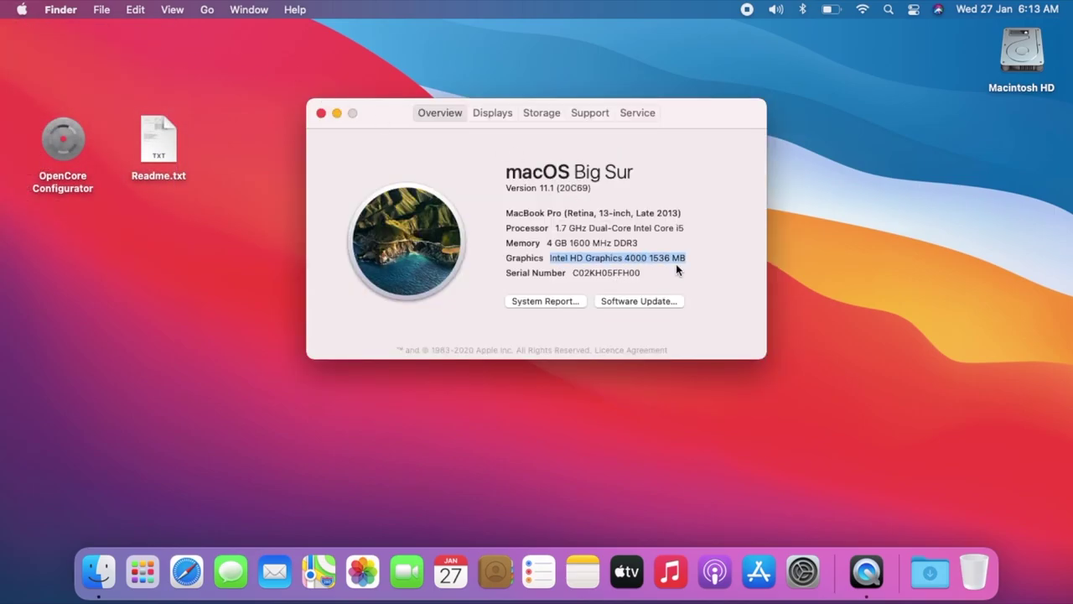
click(648, 257)
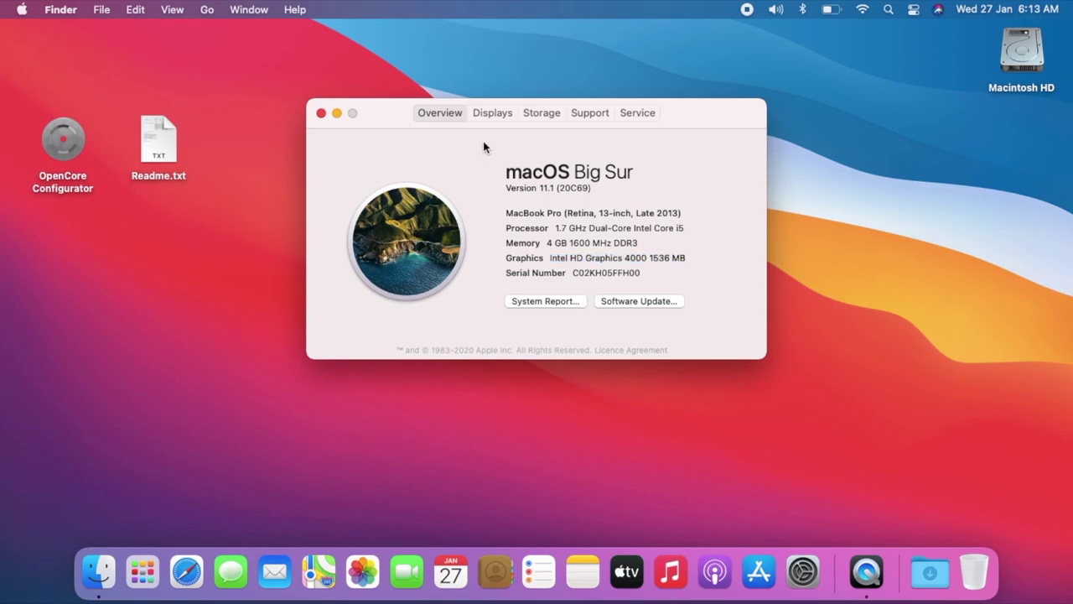
click(499, 110)
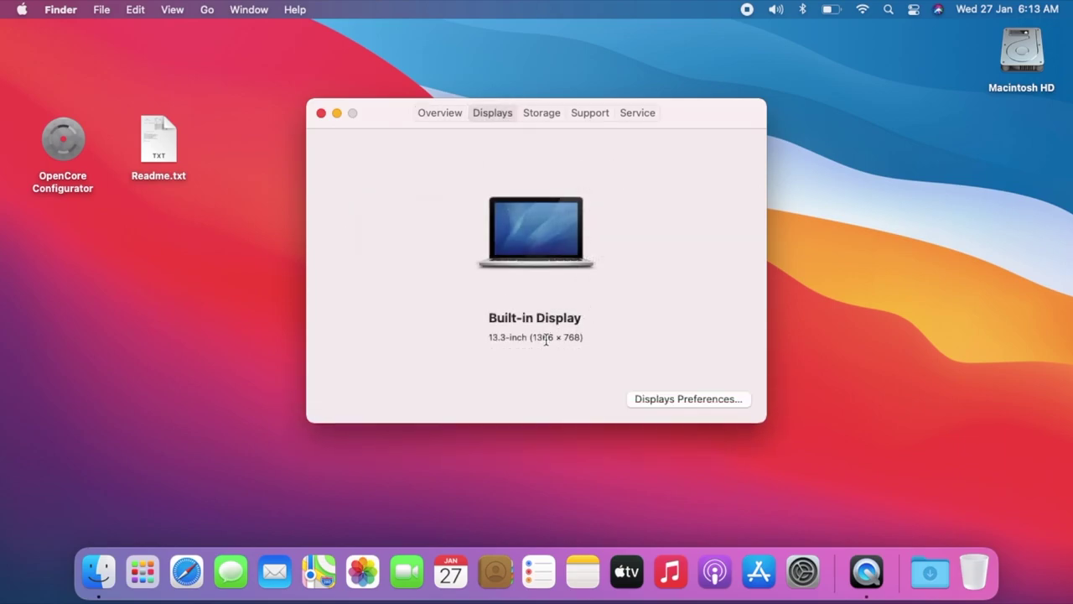
triple_click(546, 339)
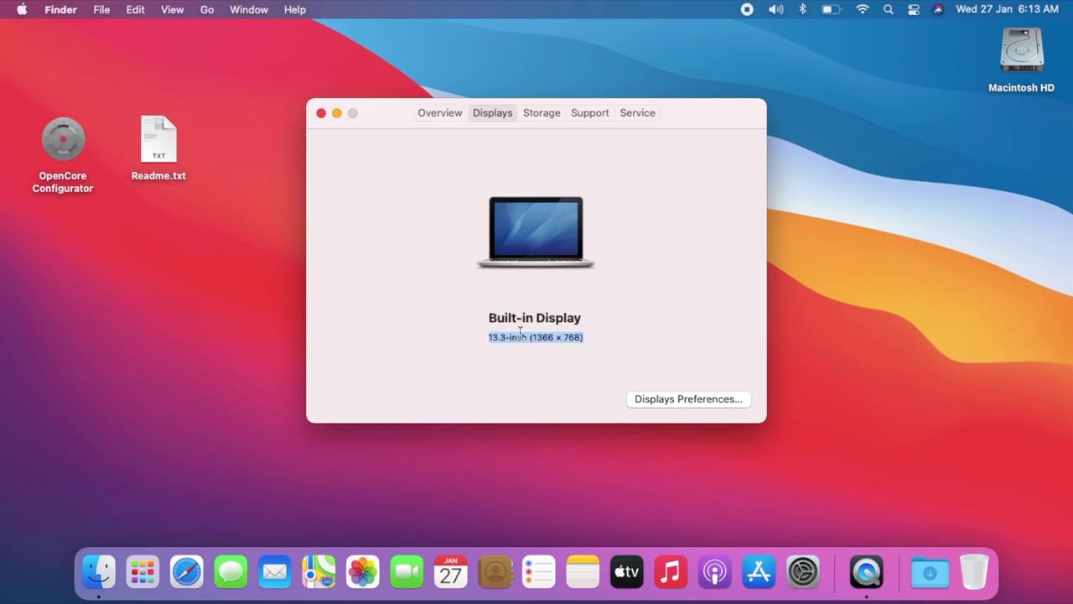
click(521, 334)
Open the System Report from the Mac overview and examine the Graphics/Displays hardware details
click(442, 116)
click(538, 298)
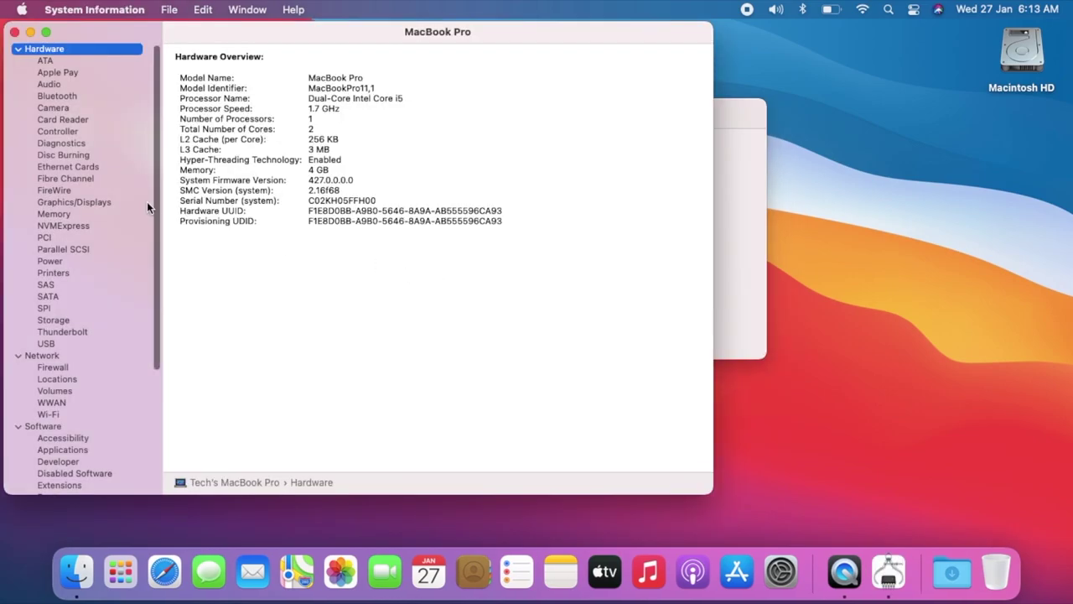
click(118, 202)
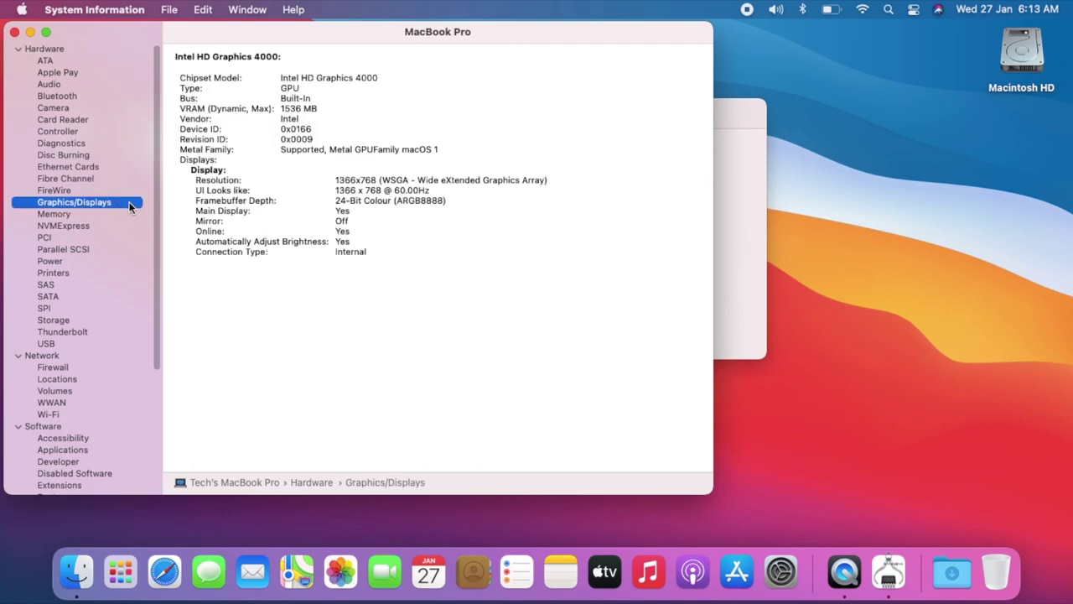